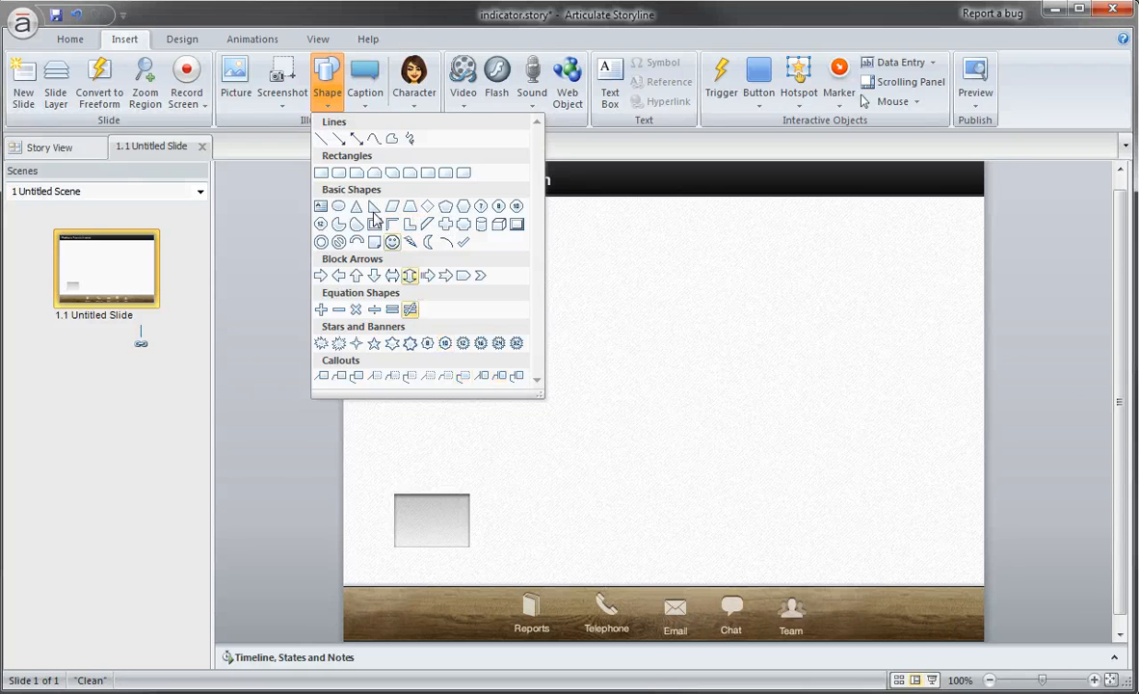
Draw a rectangle about 72 by 62 px over the Telephone icon and move it to the blank middle of the slide.
click(320, 174)
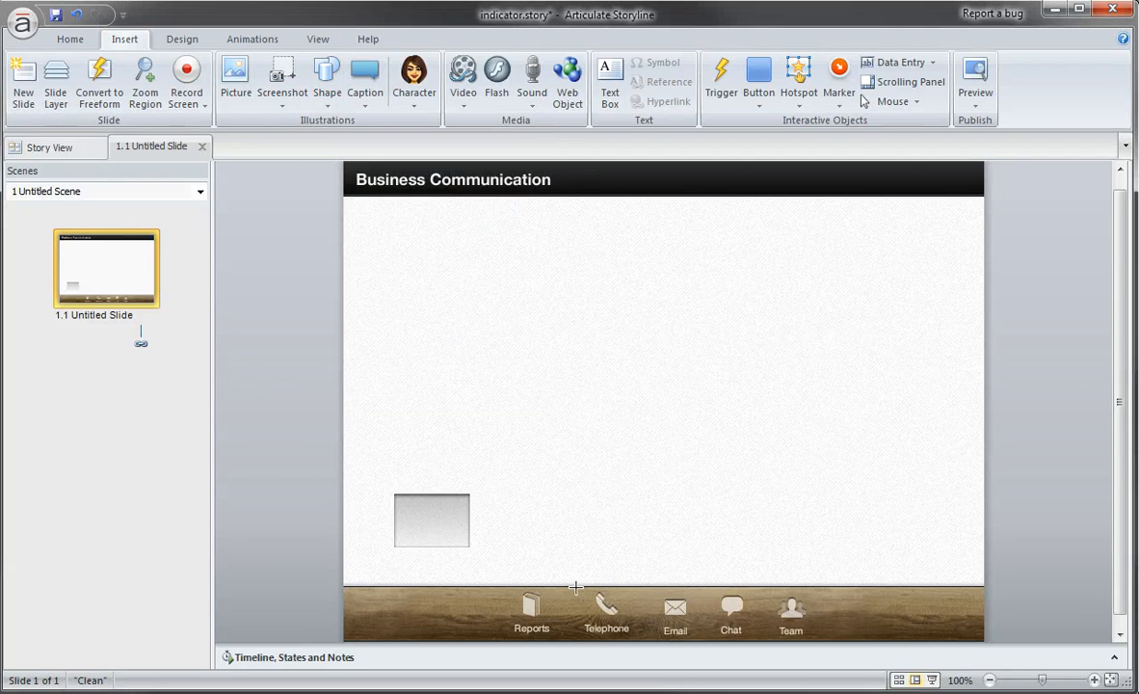
drag(573, 586, 635, 637)
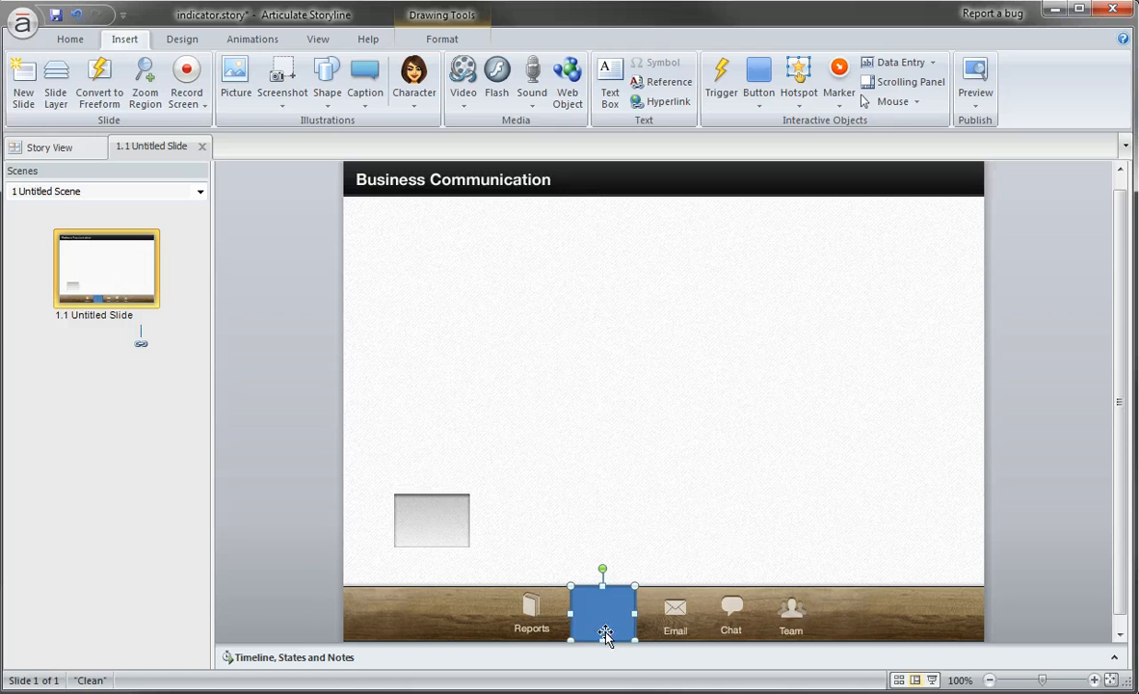
drag(603, 639, 604, 395)
Remove the outline from the new rectangle.
click(442, 39)
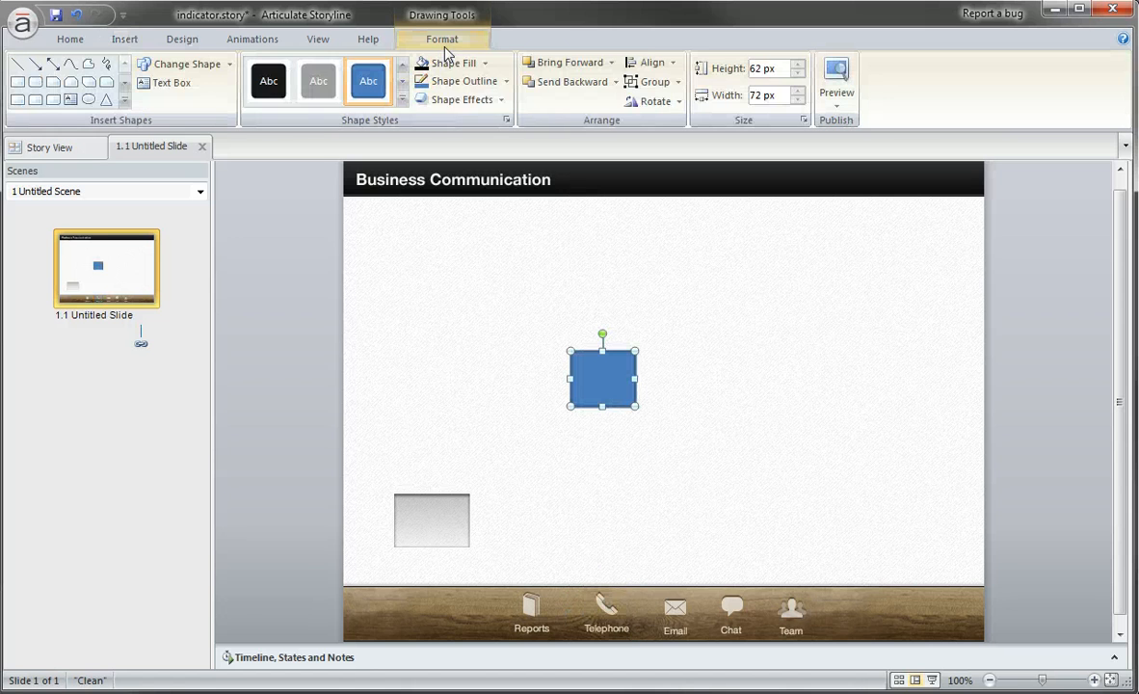
click(505, 85)
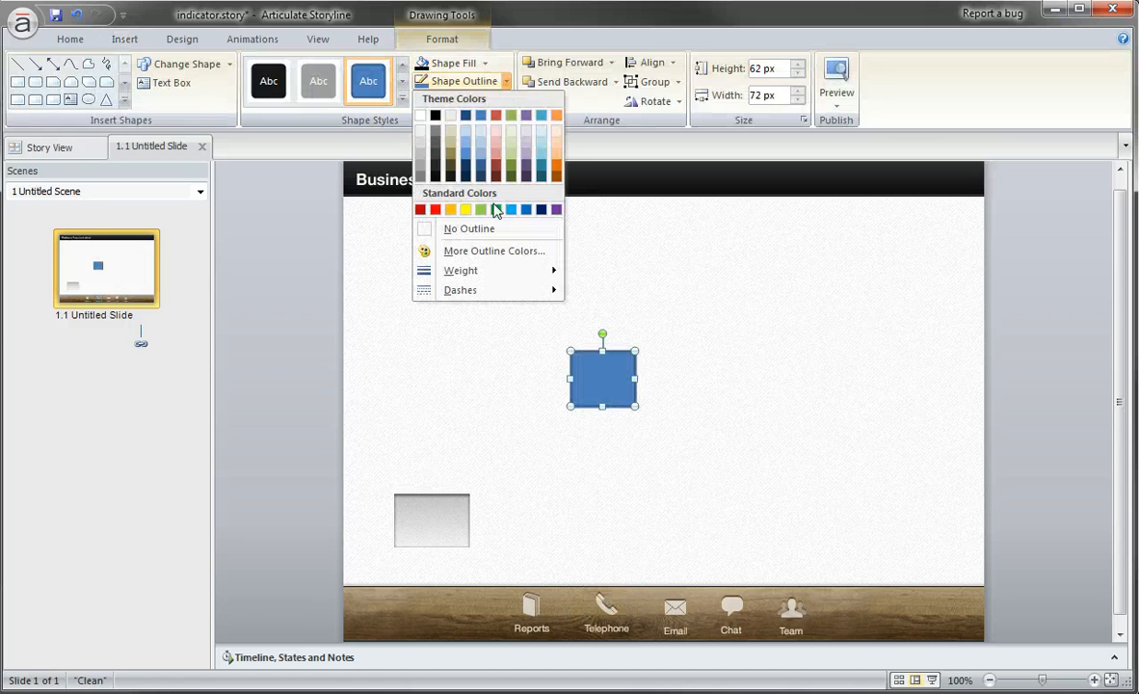
click(454, 214)
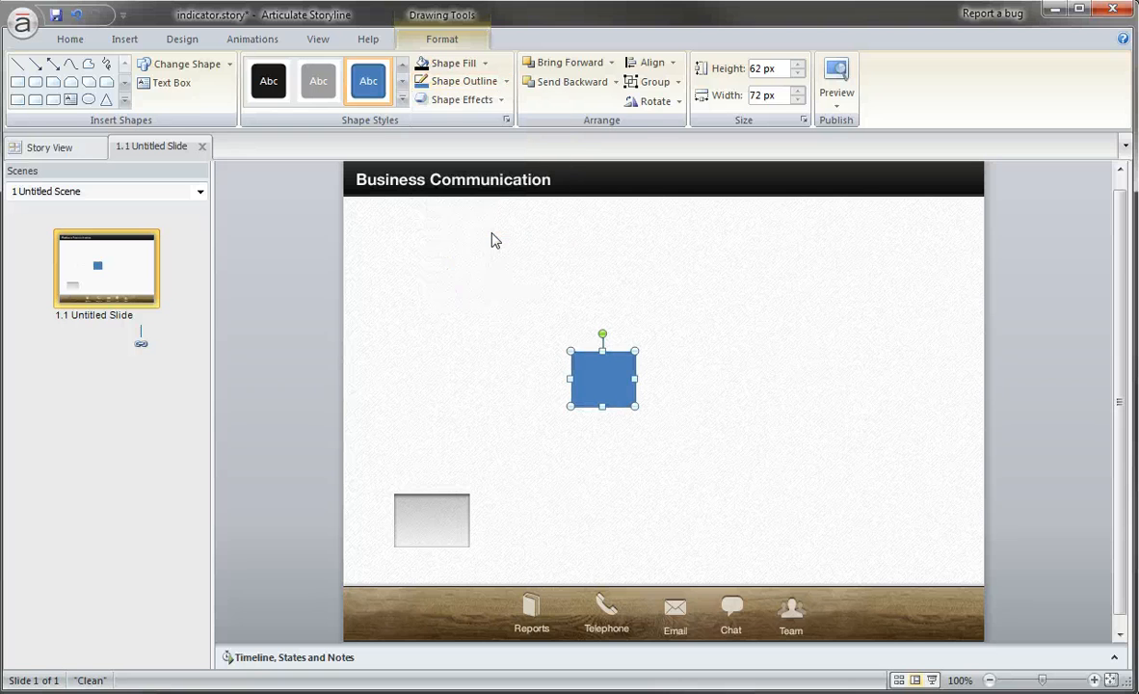
Fill the rectangle with black, apply the light Linear Down gradient variation, and shift it slightly up and left.
click(465, 65)
click(487, 66)
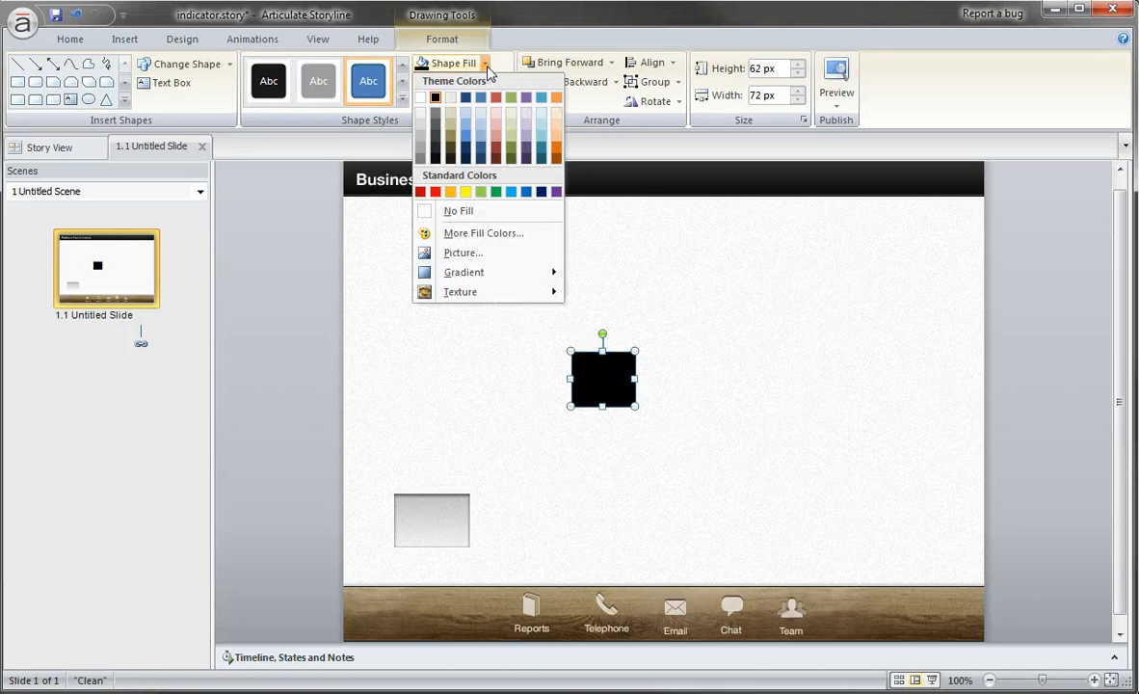
mouse_move(496, 273)
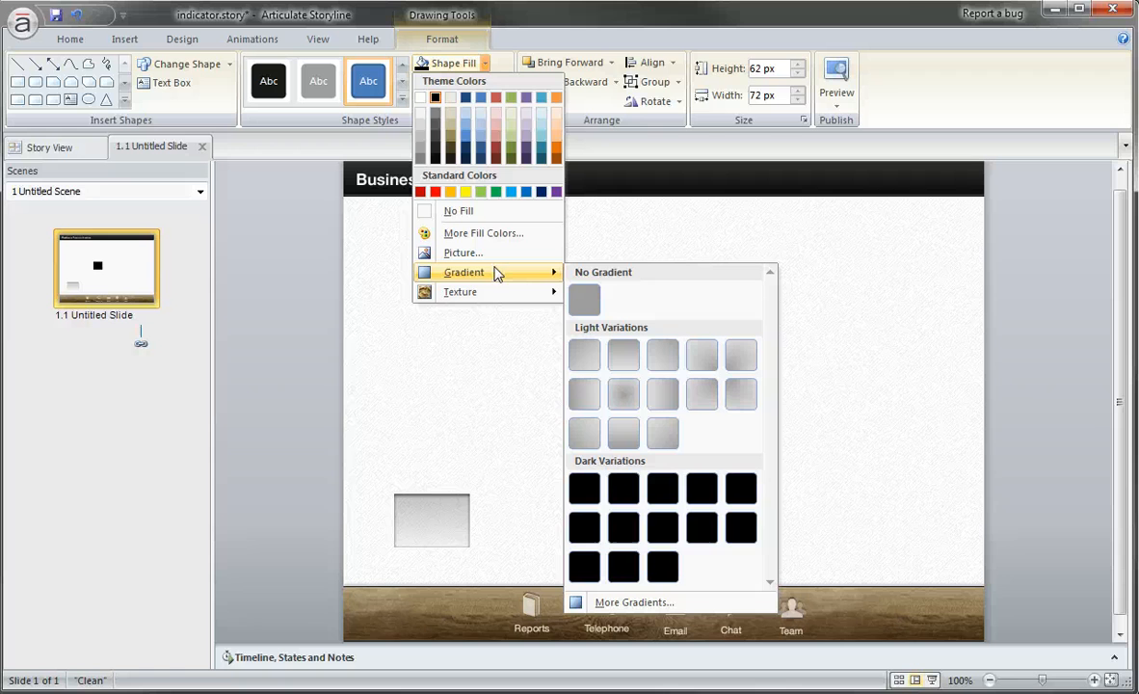
click(625, 358)
drag(622, 379, 592, 323)
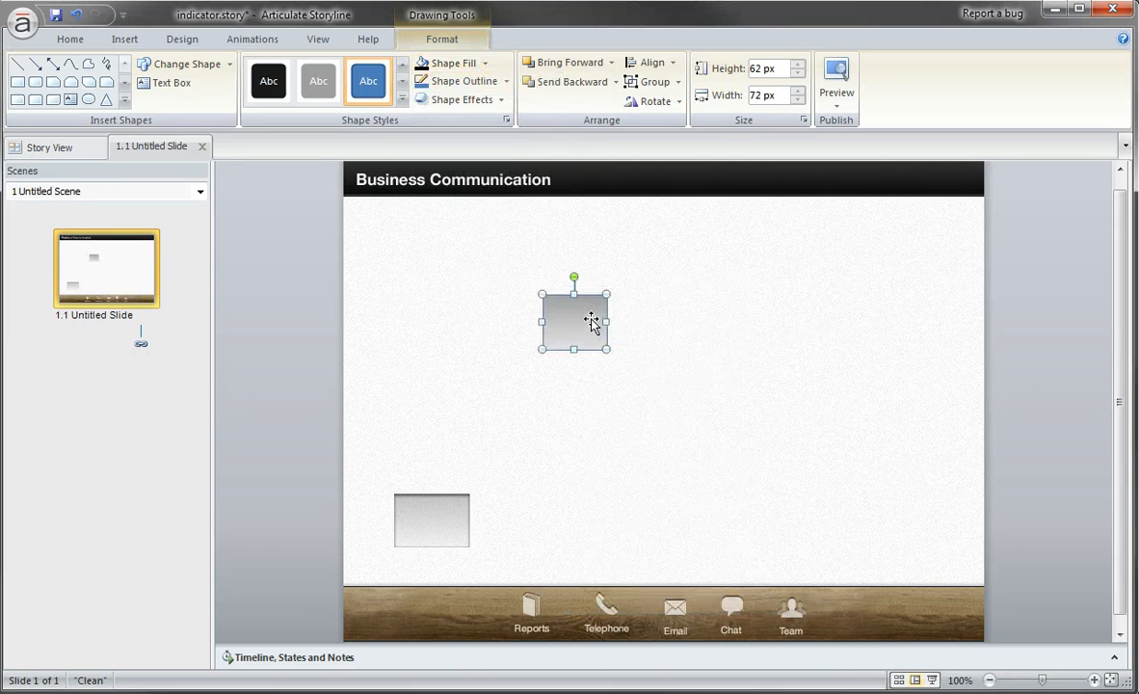
Open the rectangle's Format Shape settings and remove the middle gradient stop, Stop 2.
right_click(592, 323)
click(665, 609)
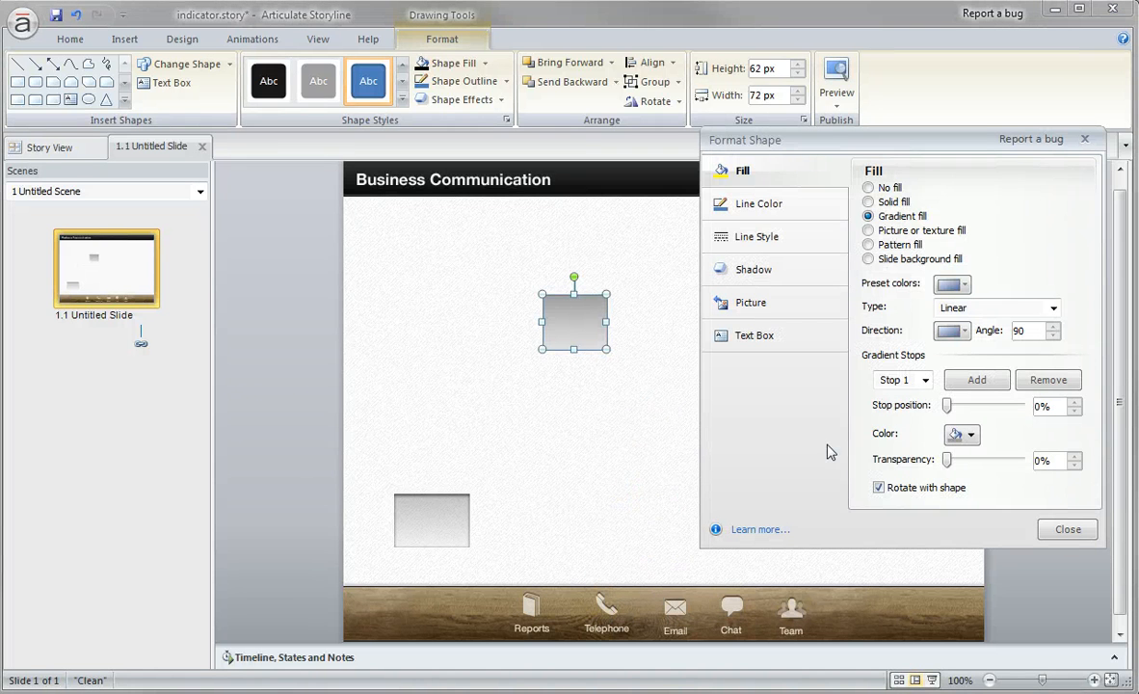
drag(771, 142, 728, 157)
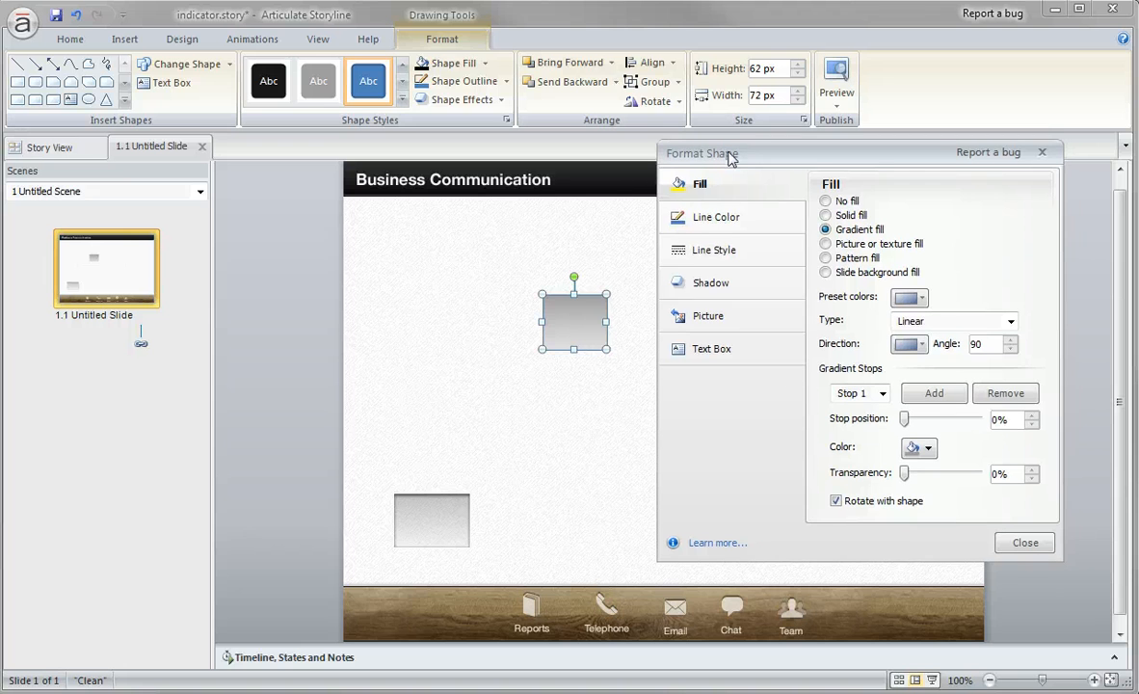
click(851, 393)
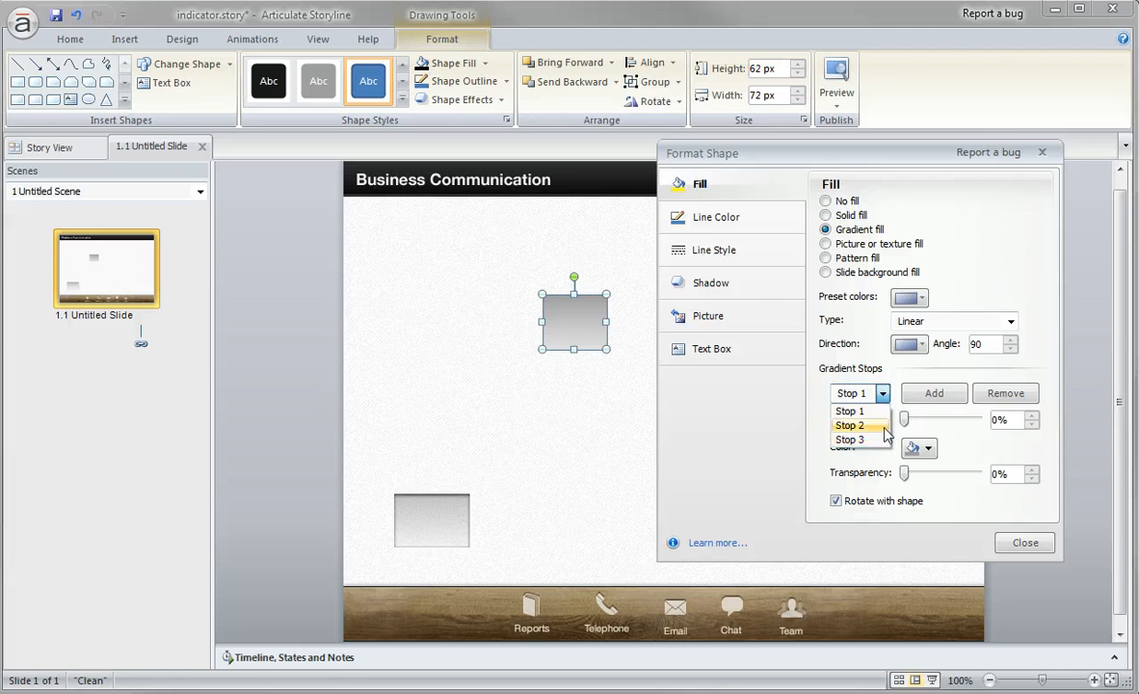
click(884, 427)
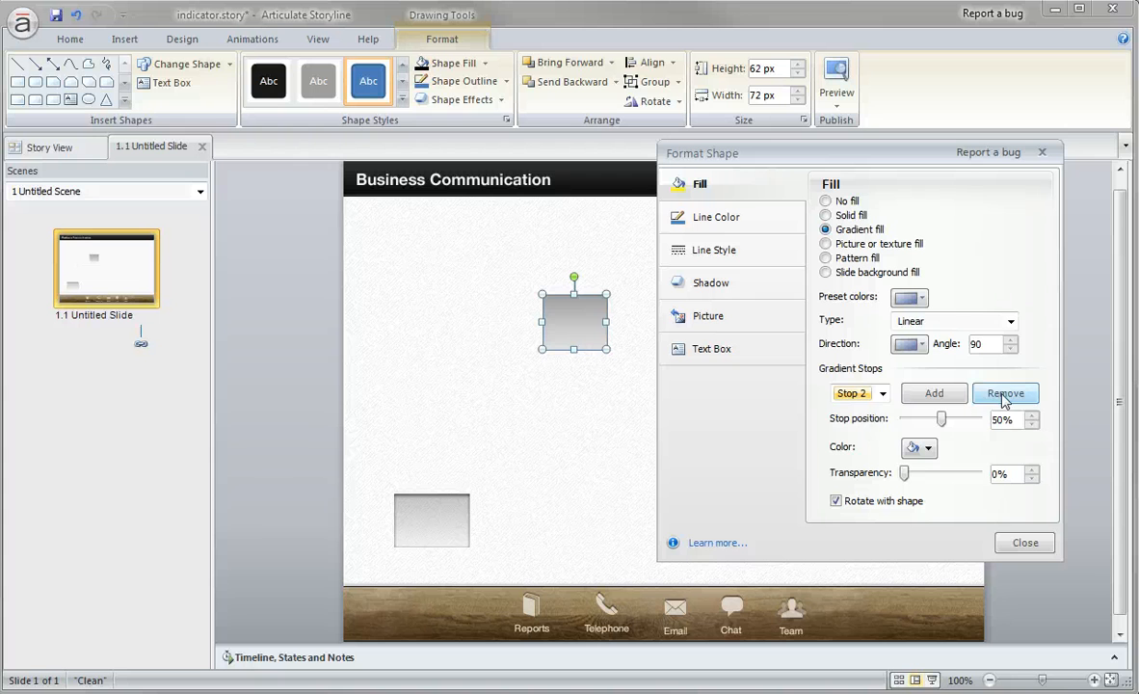
click(1004, 395)
Color the rectangle's first gradient stop black and its second gradient stop white.
click(877, 393)
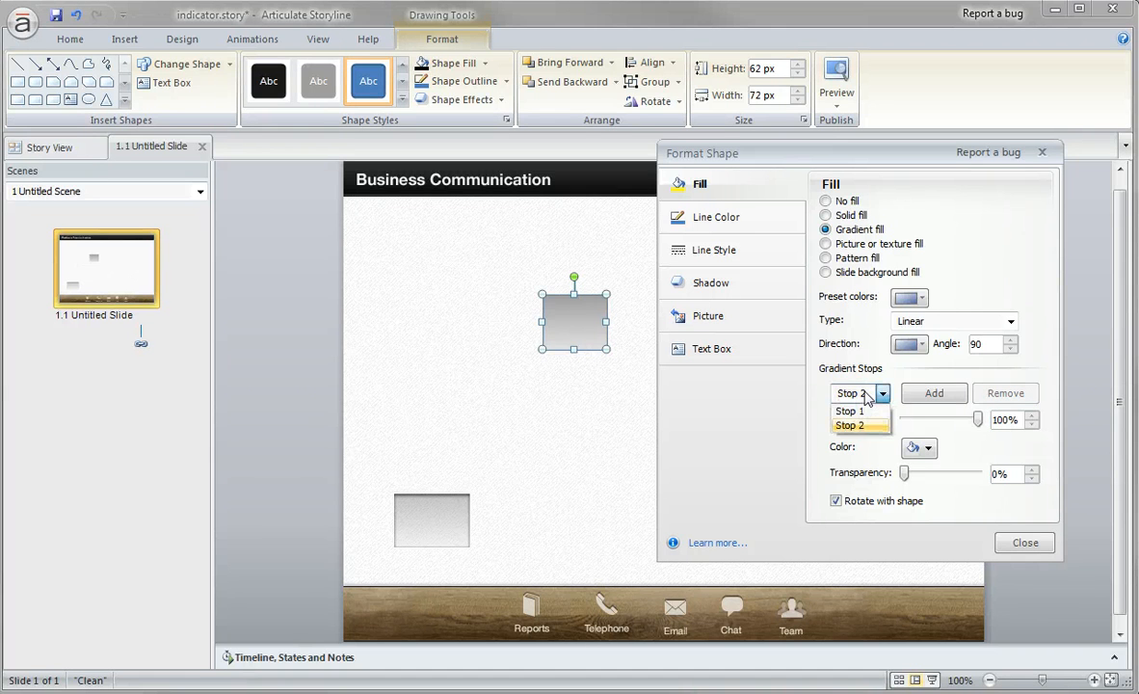
click(864, 412)
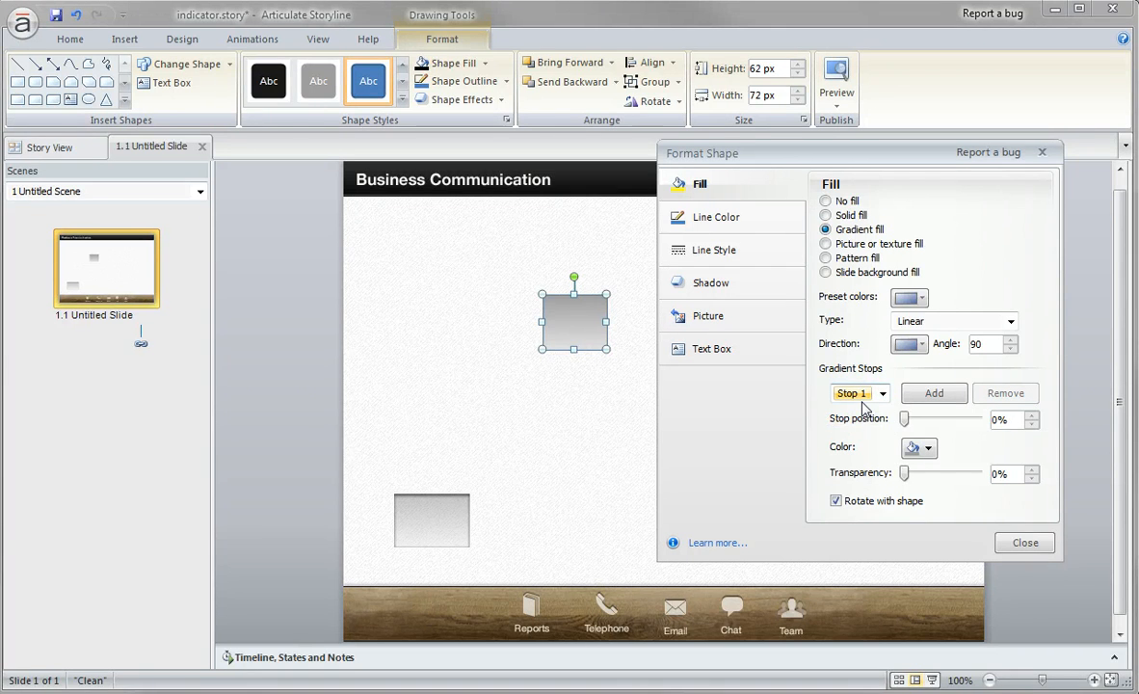
click(916, 448)
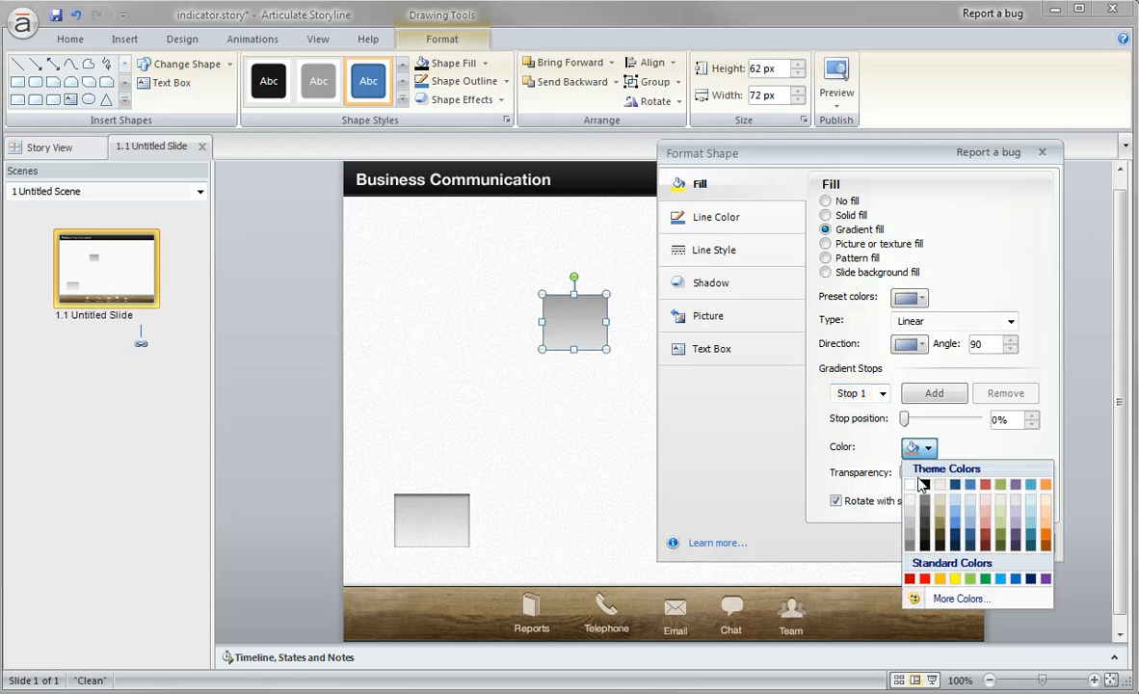
click(924, 488)
click(853, 394)
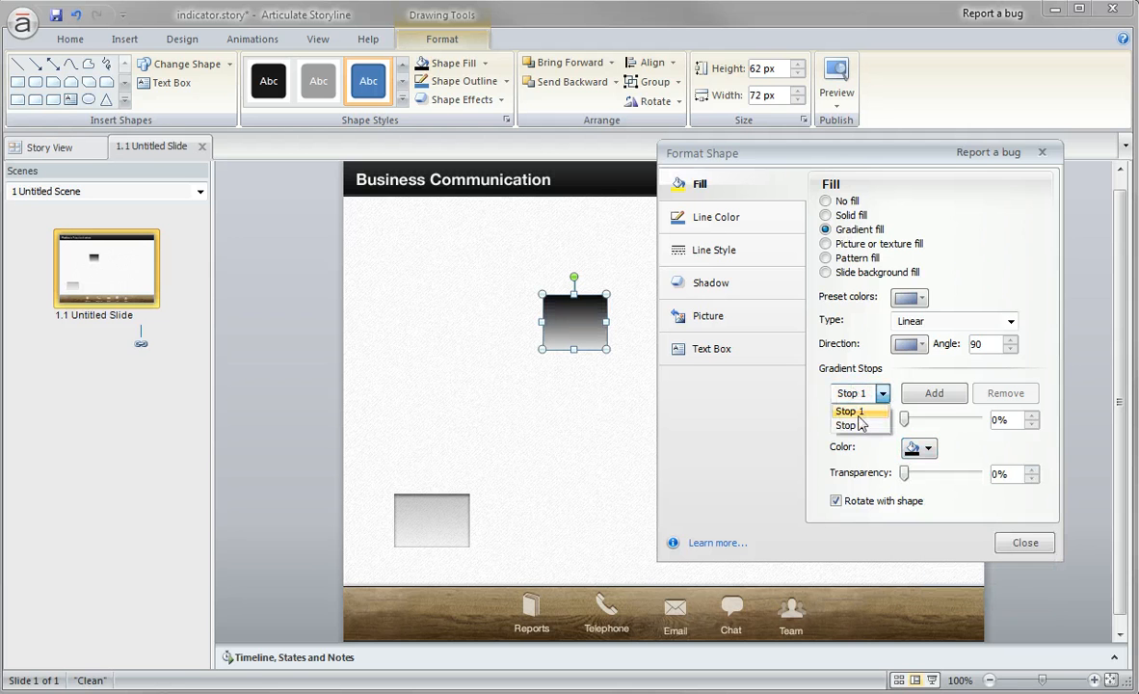
click(874, 426)
click(916, 448)
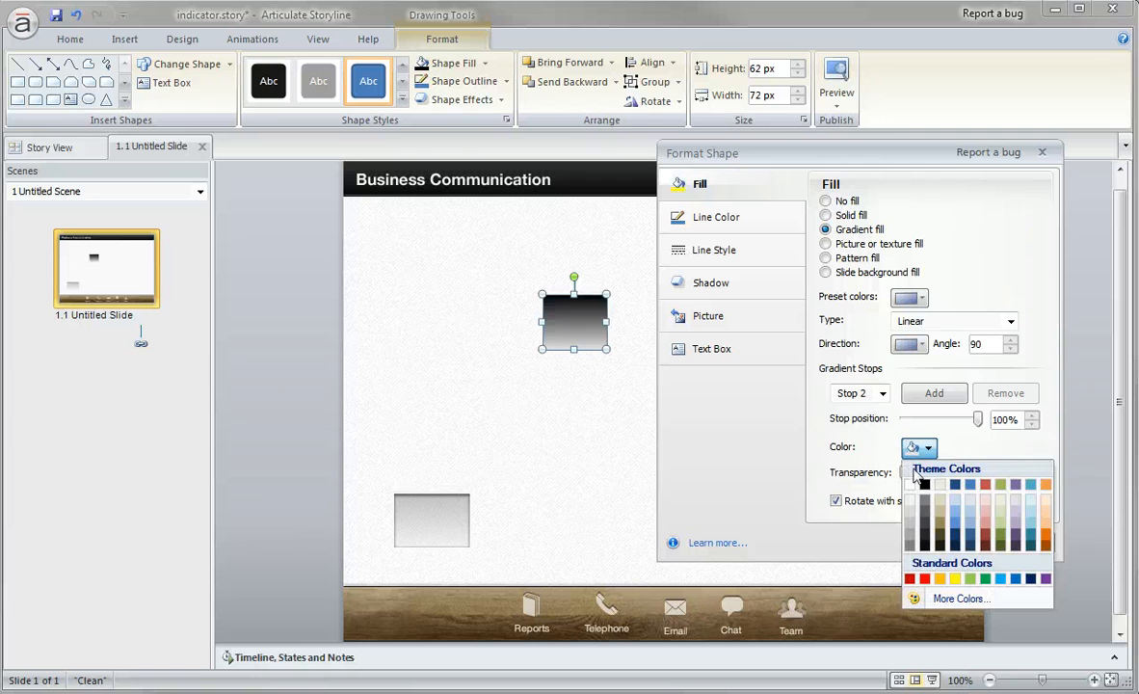
click(913, 489)
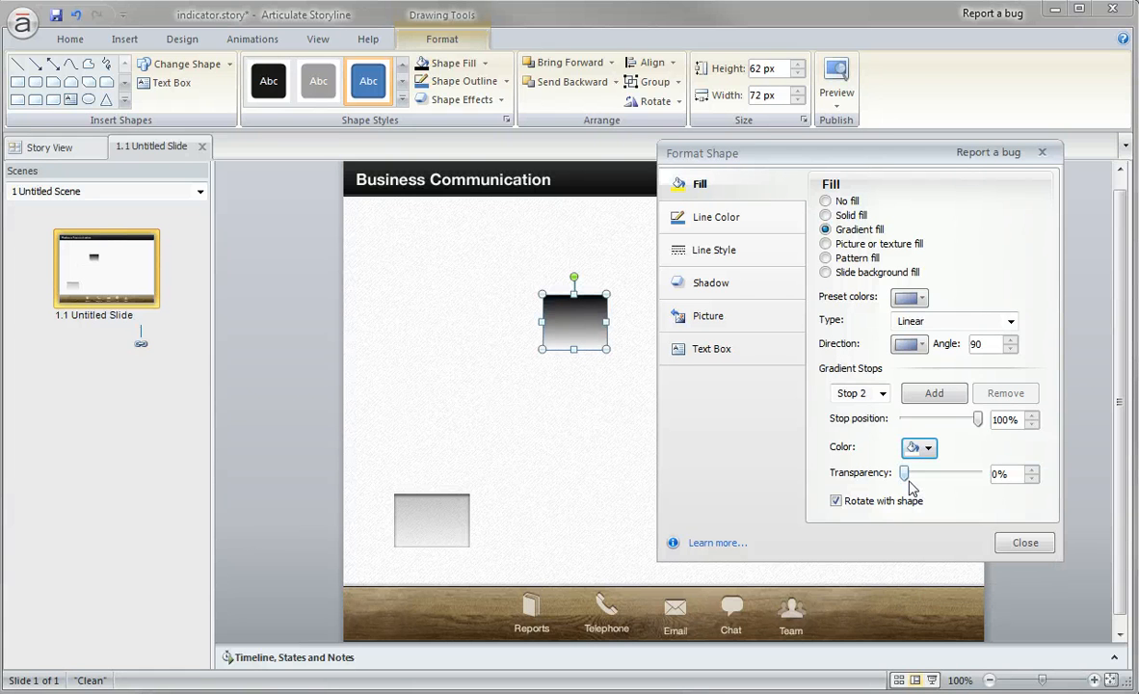
Set Stop 1's transparency to 40% and make Stop 2 of the rectangle's gradient mostly transparent.
click(883, 394)
click(881, 411)
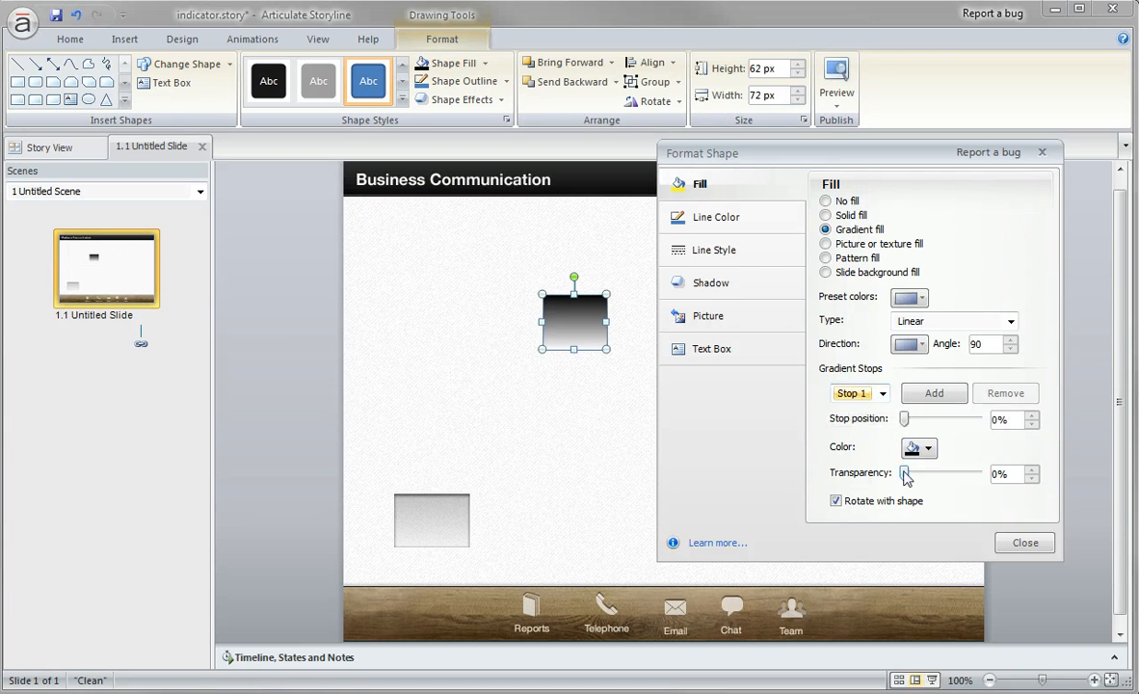
drag(905, 476, 935, 478)
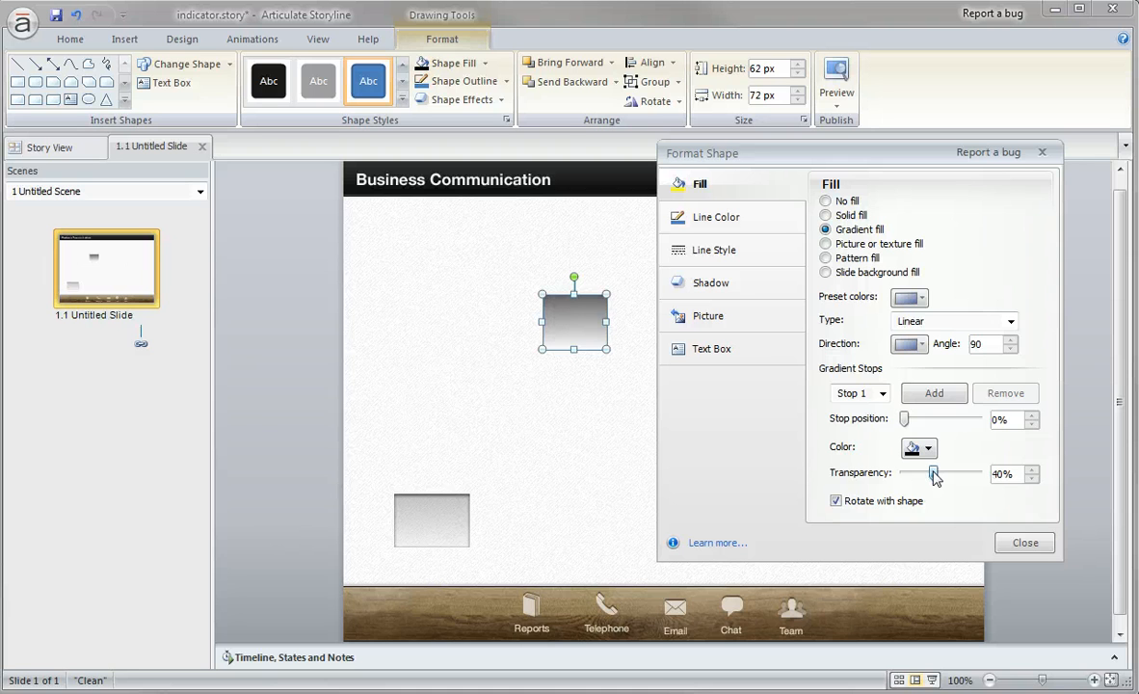
click(863, 393)
click(862, 425)
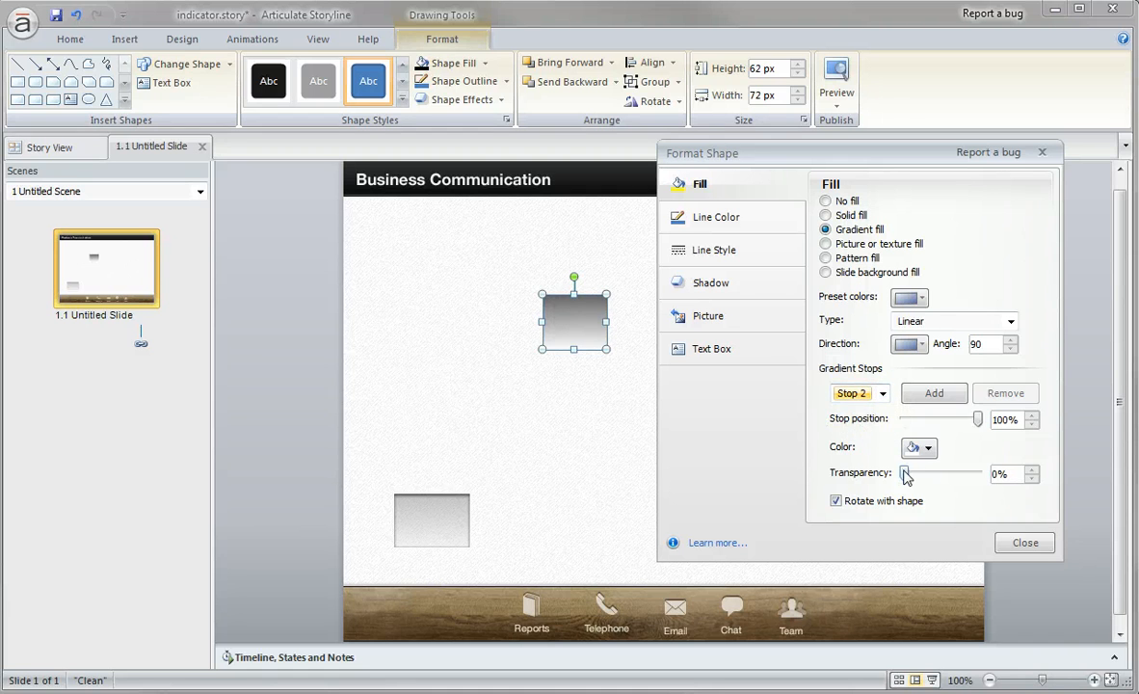
drag(905, 476, 968, 478)
click(554, 381)
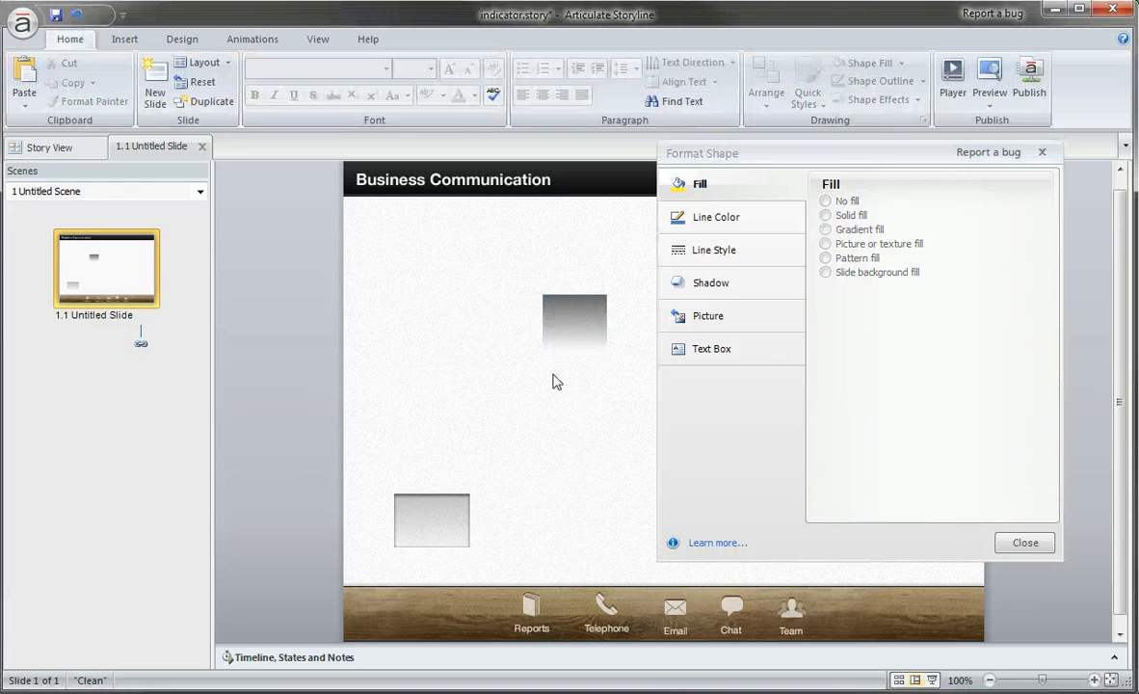
Set the rectangle's Stop 1 transparency to 57% and place the shape over the Telephone icon as an indicator.
click(588, 343)
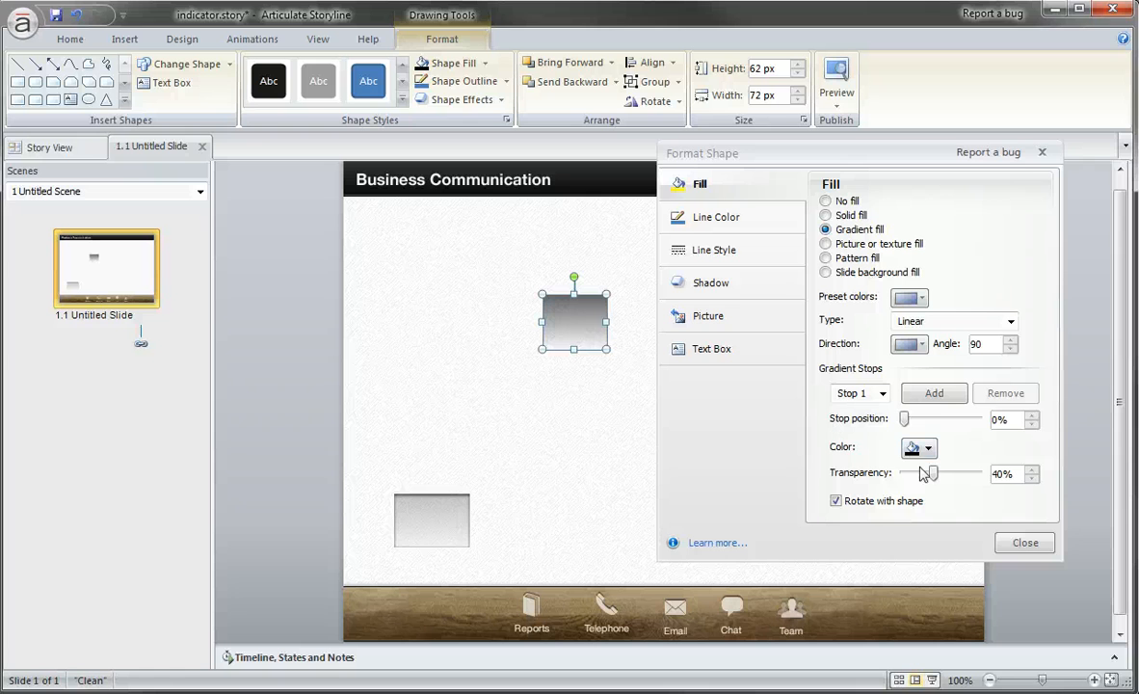
drag(932, 474, 945, 474)
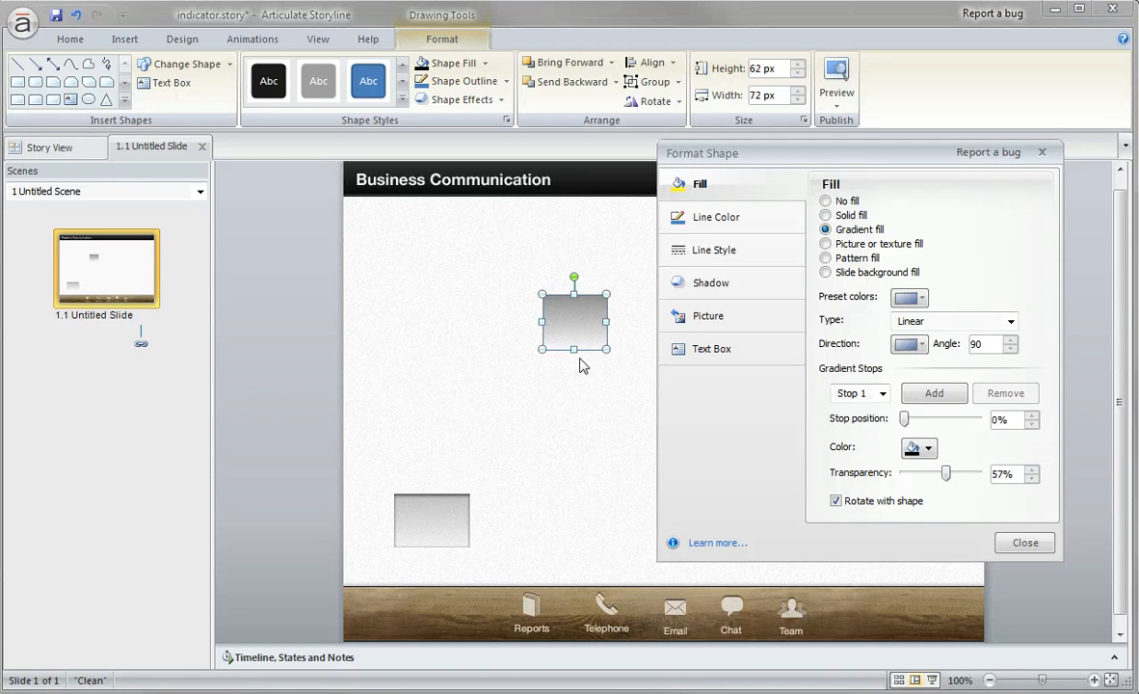
drag(581, 323, 613, 617)
click(599, 506)
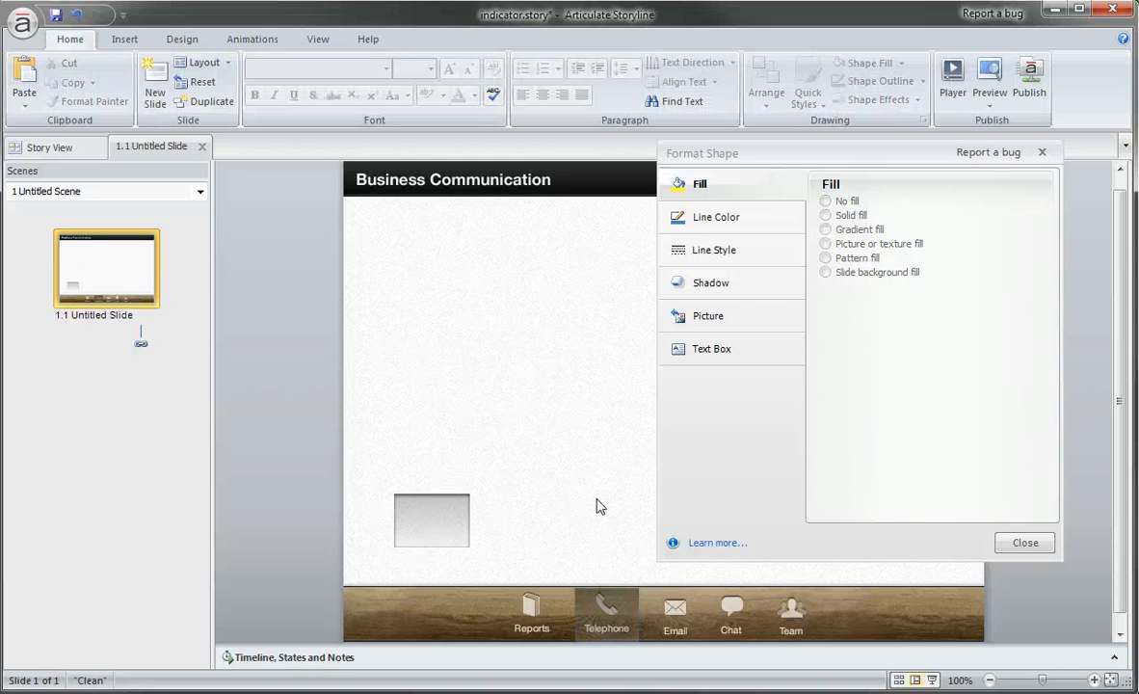
click(606, 594)
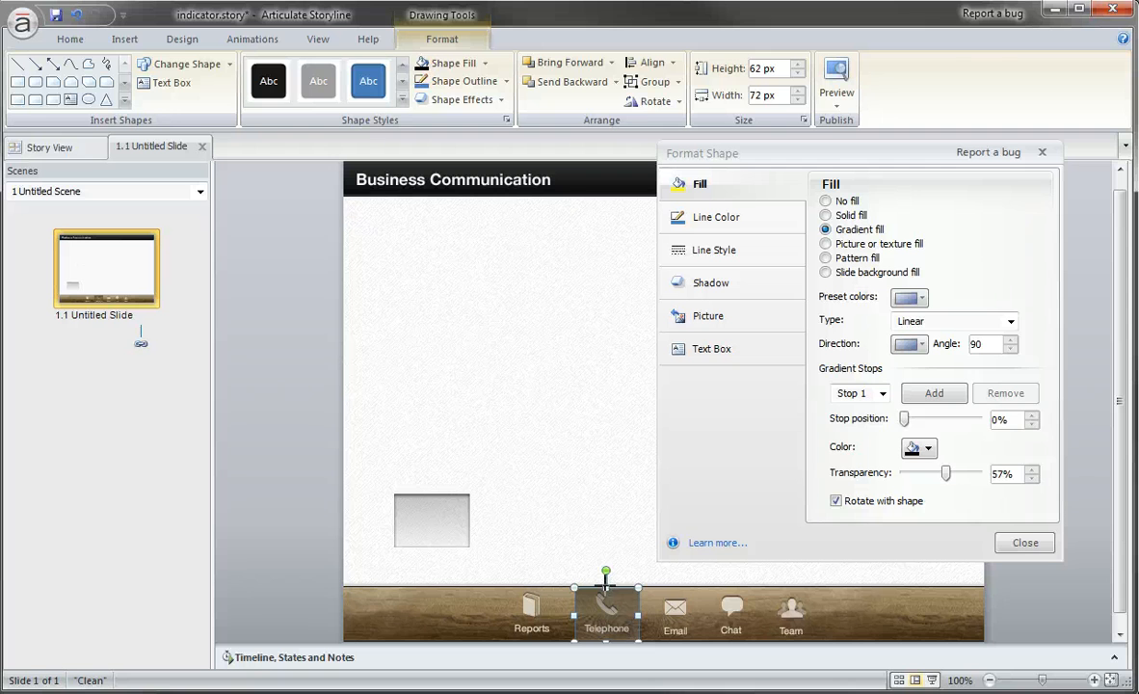
click(609, 516)
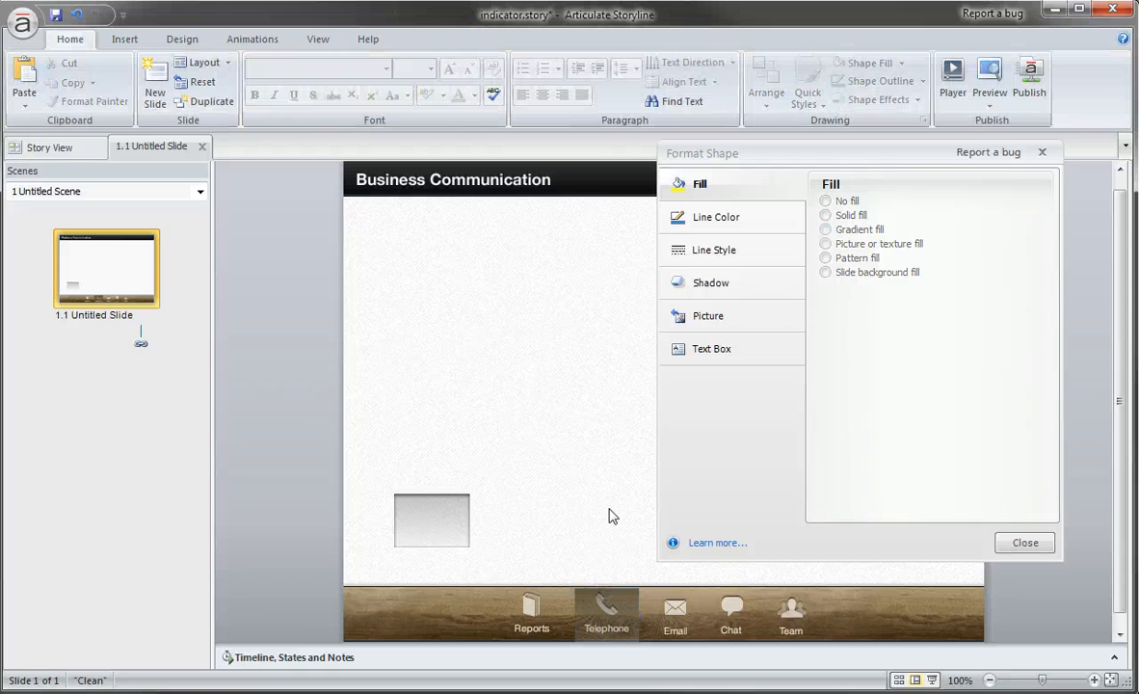
Darken the indicator over the Telephone icon by setting its Stop 1 transparency to 27%.
click(608, 612)
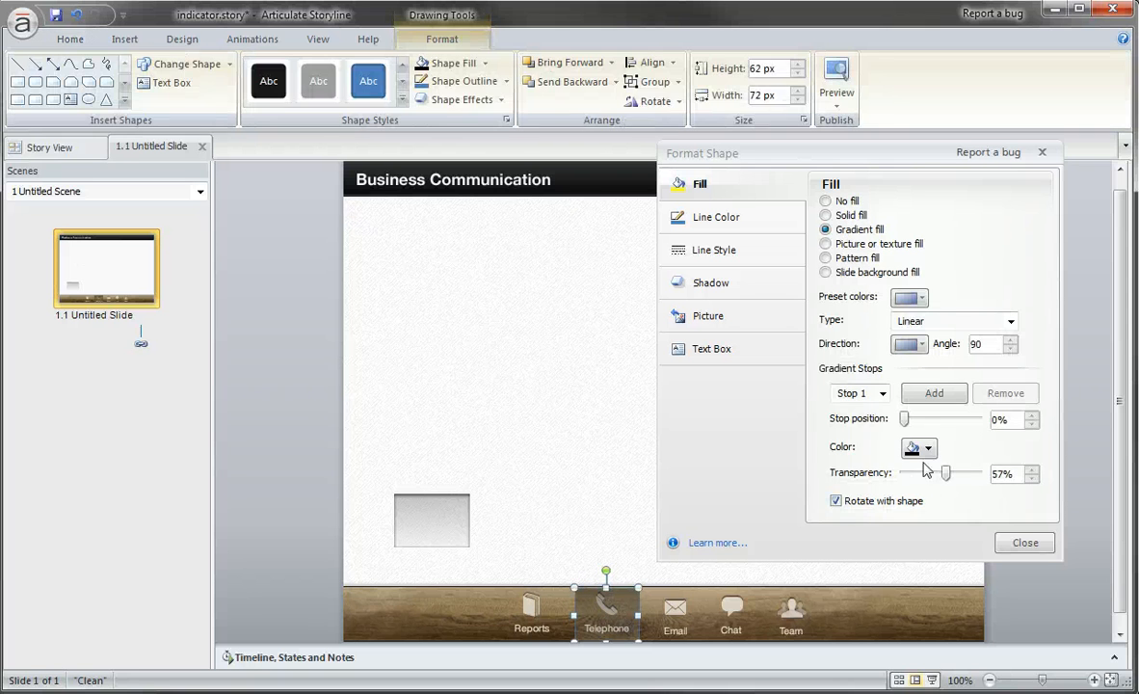
drag(945, 475, 923, 479)
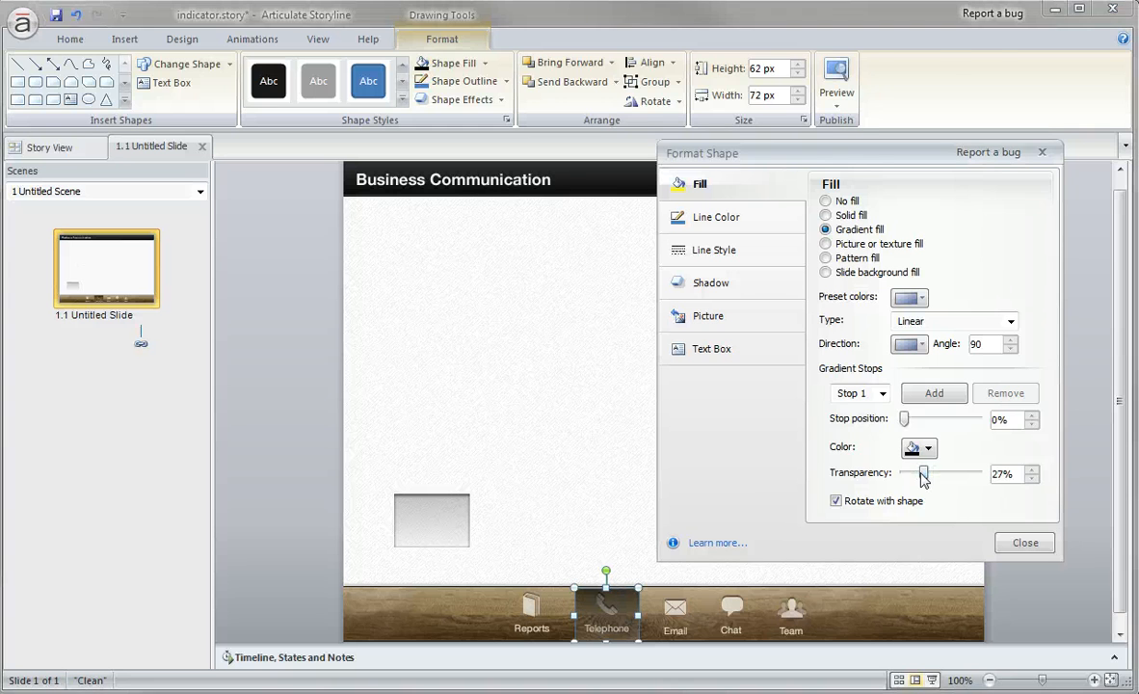
click(529, 407)
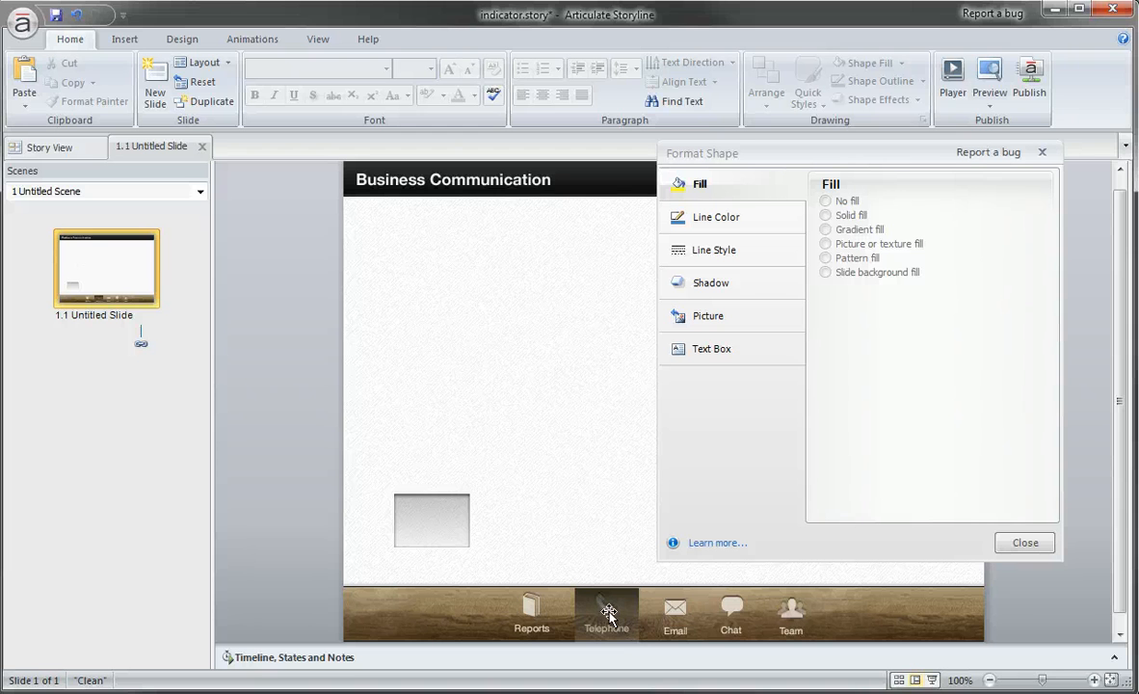
click(663, 615)
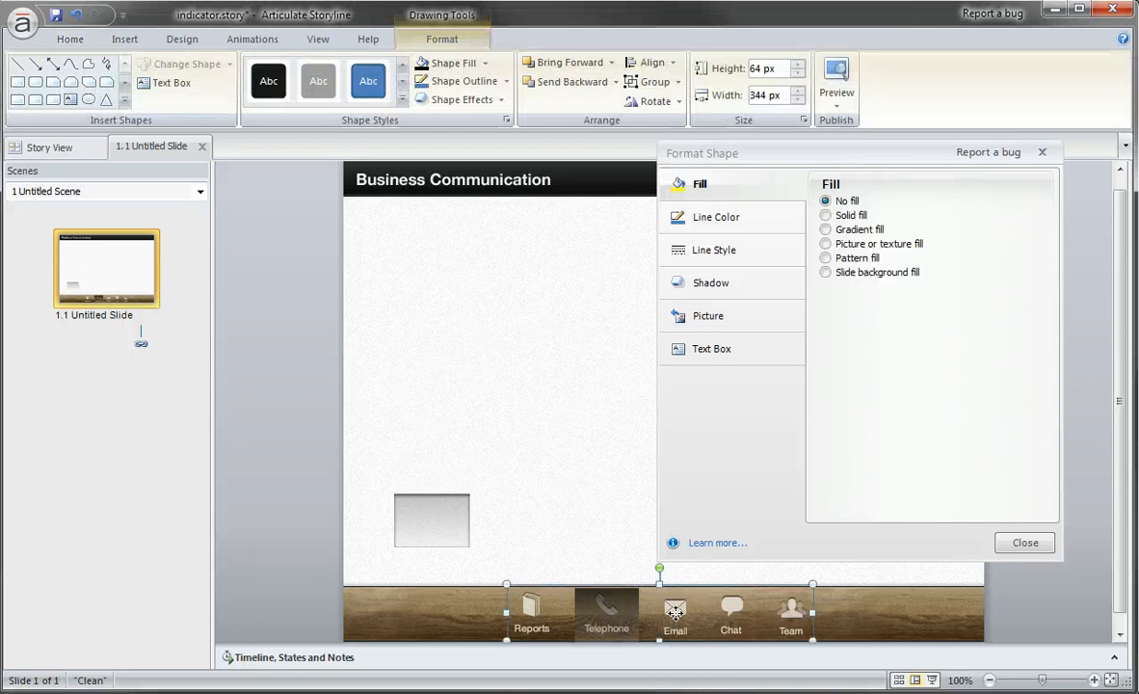
right_click(674, 615)
click(550, 451)
right_click(603, 613)
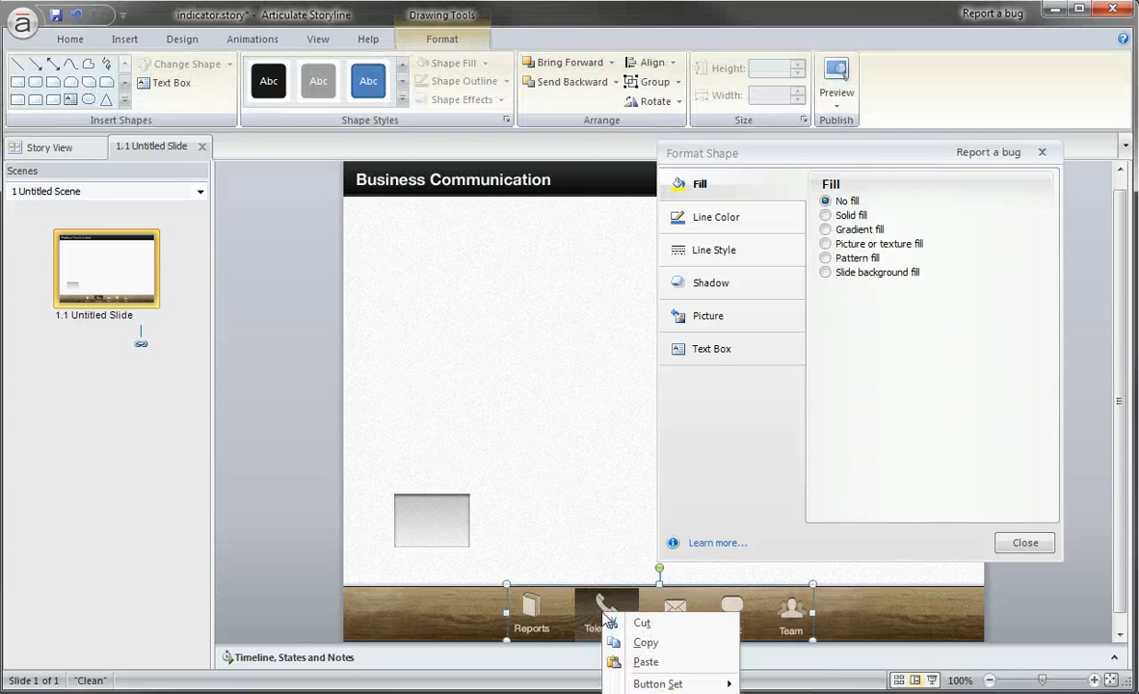
click(619, 602)
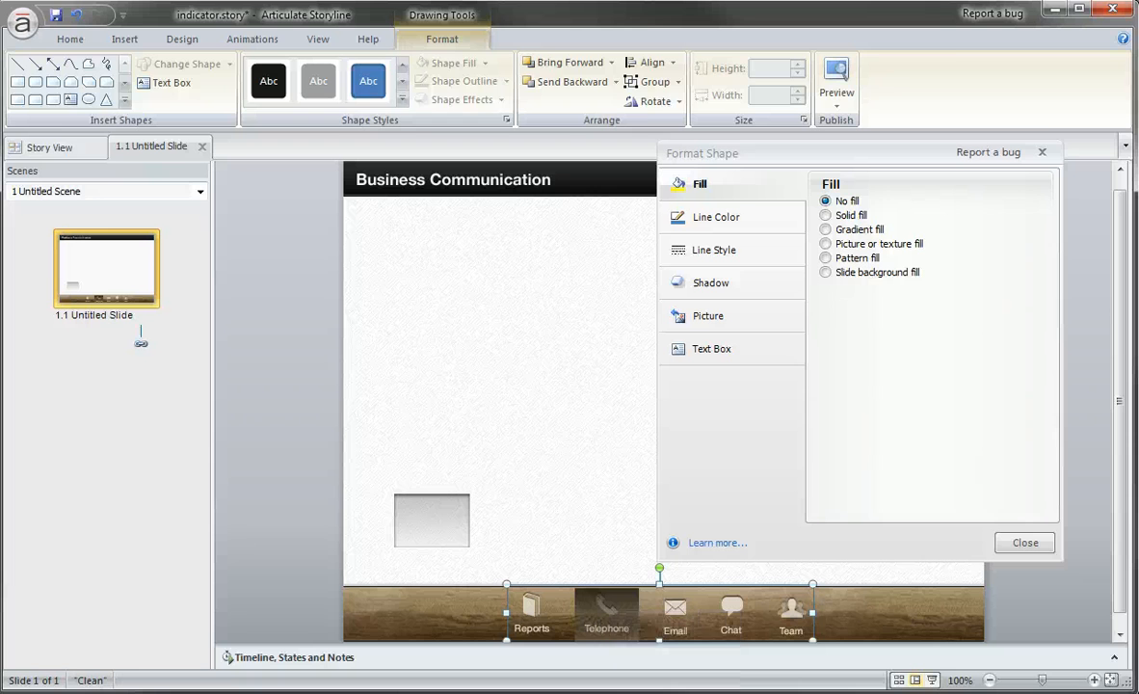
click(585, 478)
Set the Stop 1 transparency of the indicator over the Telephone icon to 58%.
double_click(609, 600)
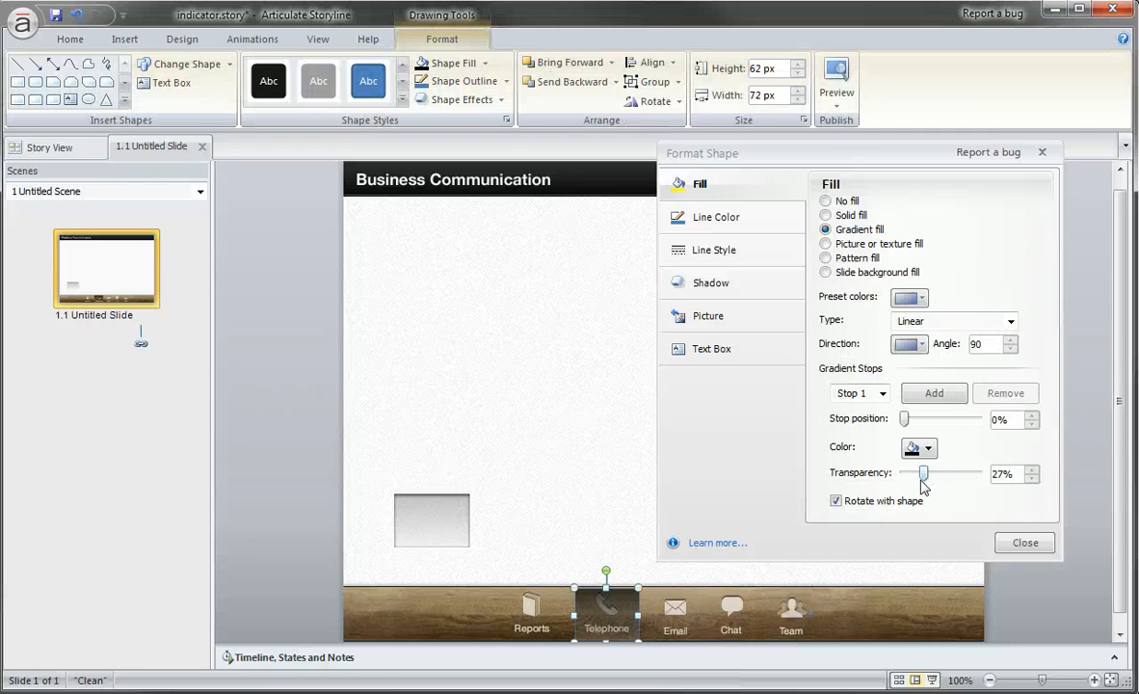
drag(923, 473, 950, 474)
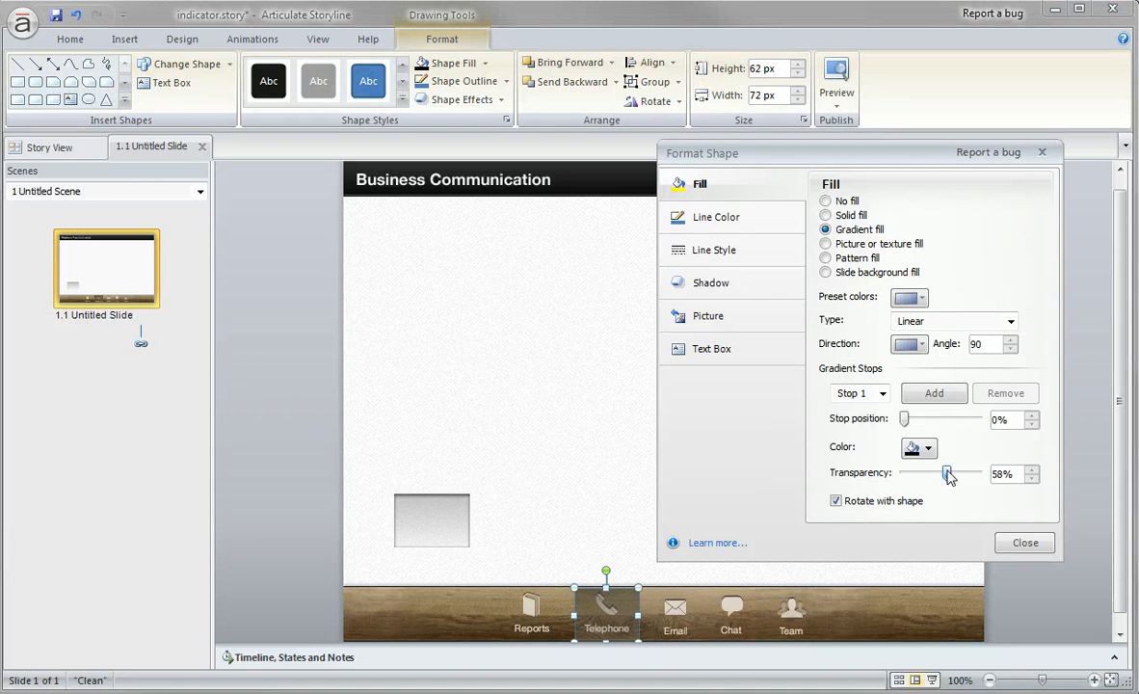
Move the indicator rectangle off the Telephone icon onto the blank area of the slide.
drag(632, 613, 578, 427)
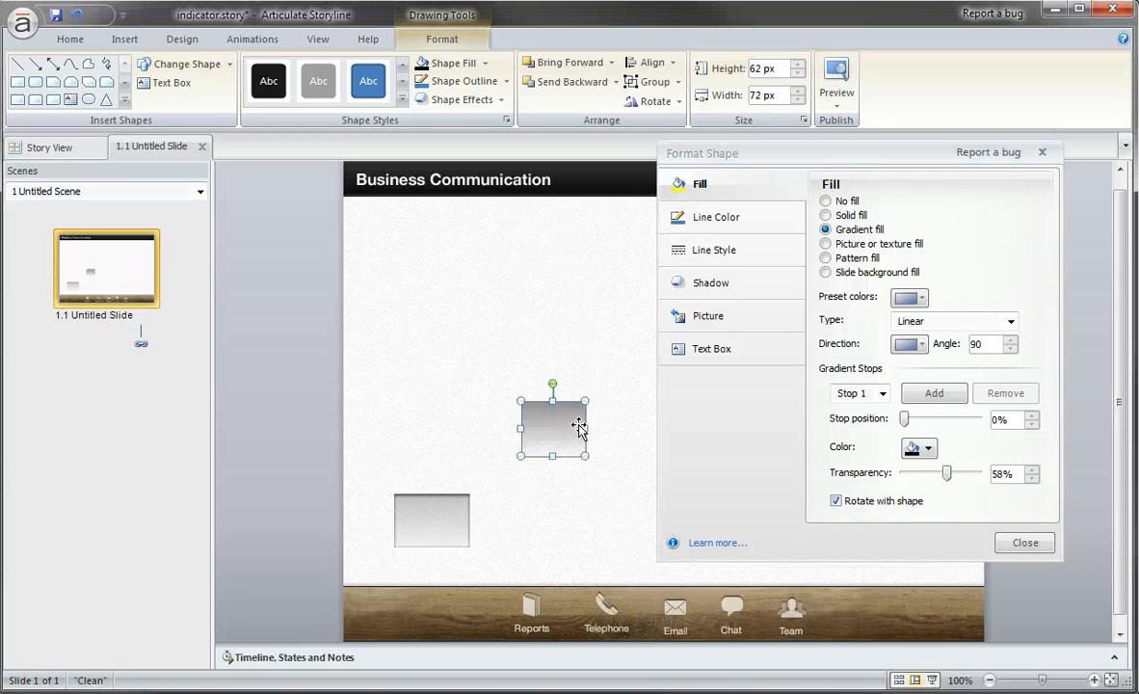
click(638, 432)
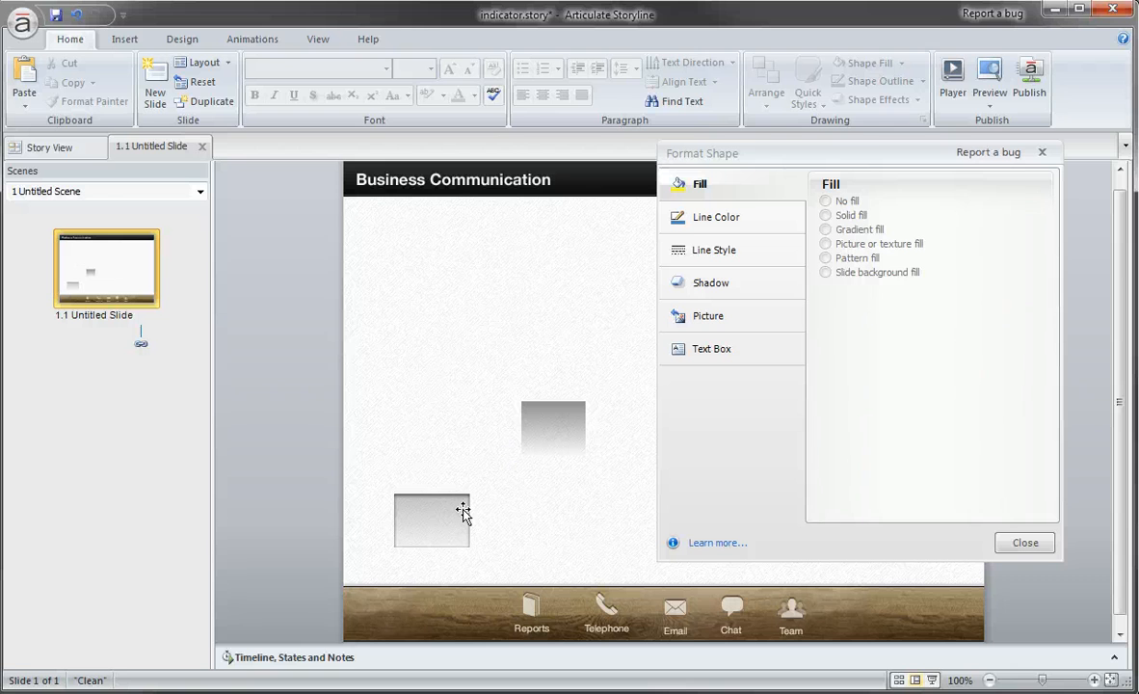
Try the centre inner shadow preset on the gradient rectangle and set it back to No Shadow.
click(537, 424)
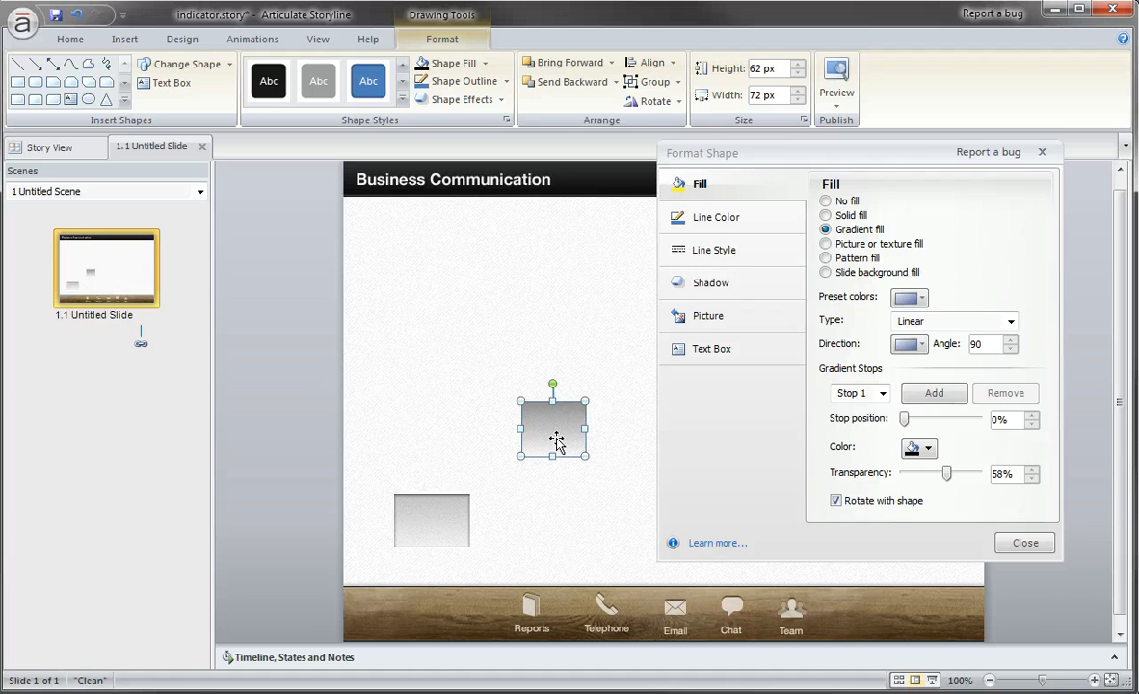
click(713, 285)
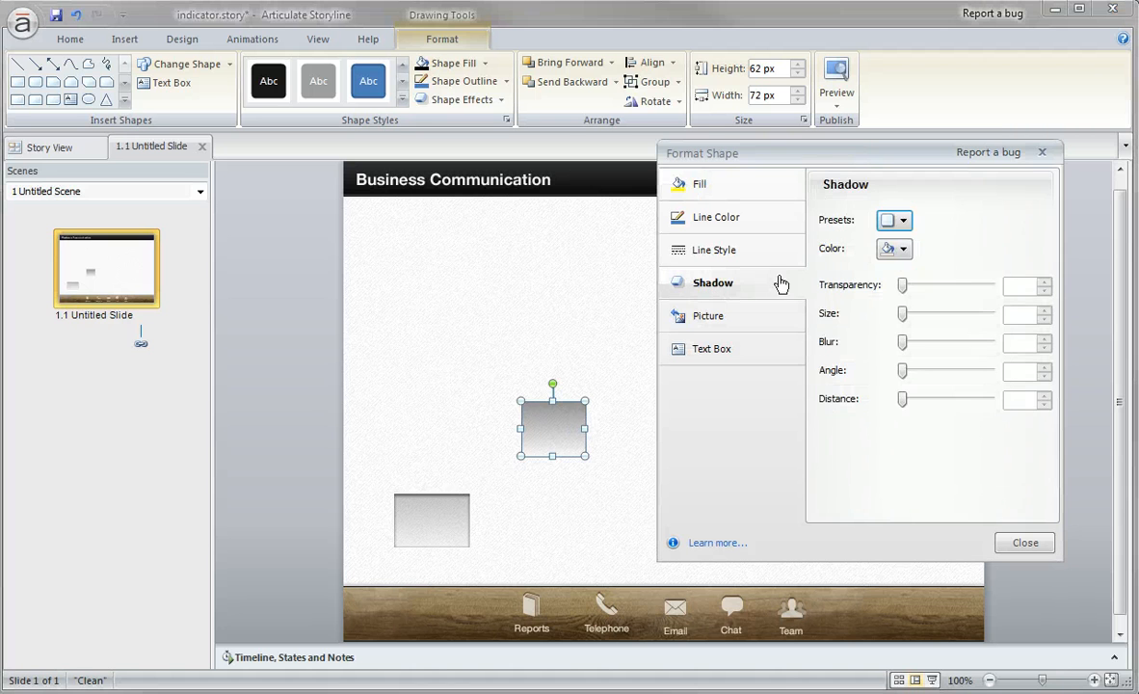
click(899, 230)
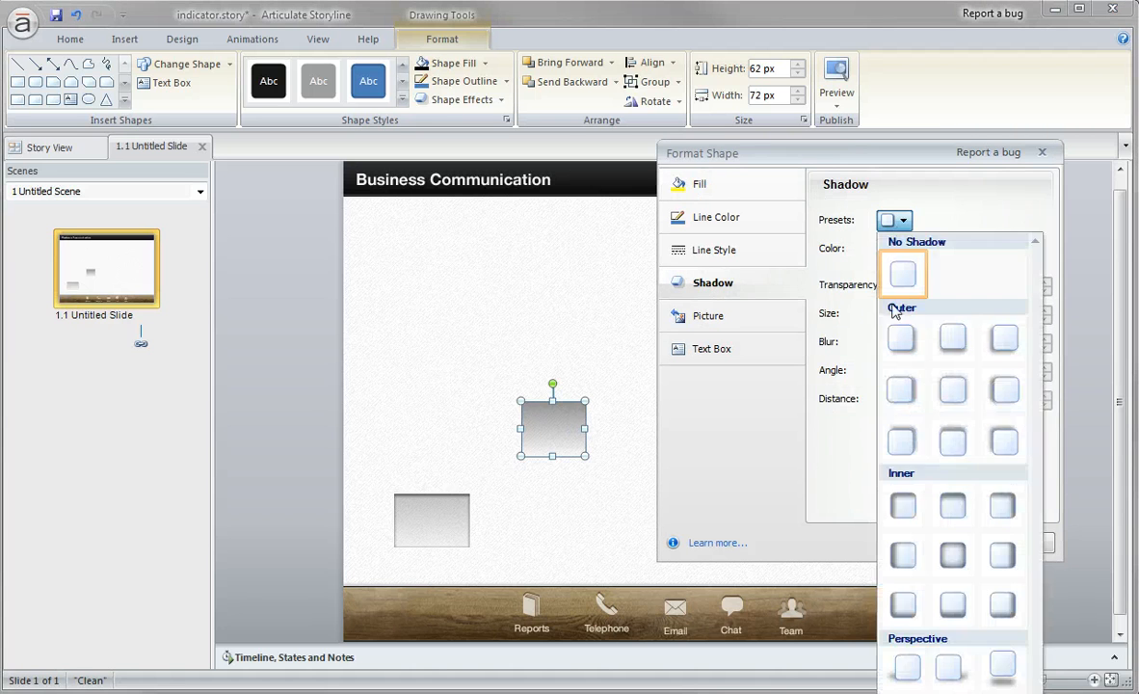
click(953, 556)
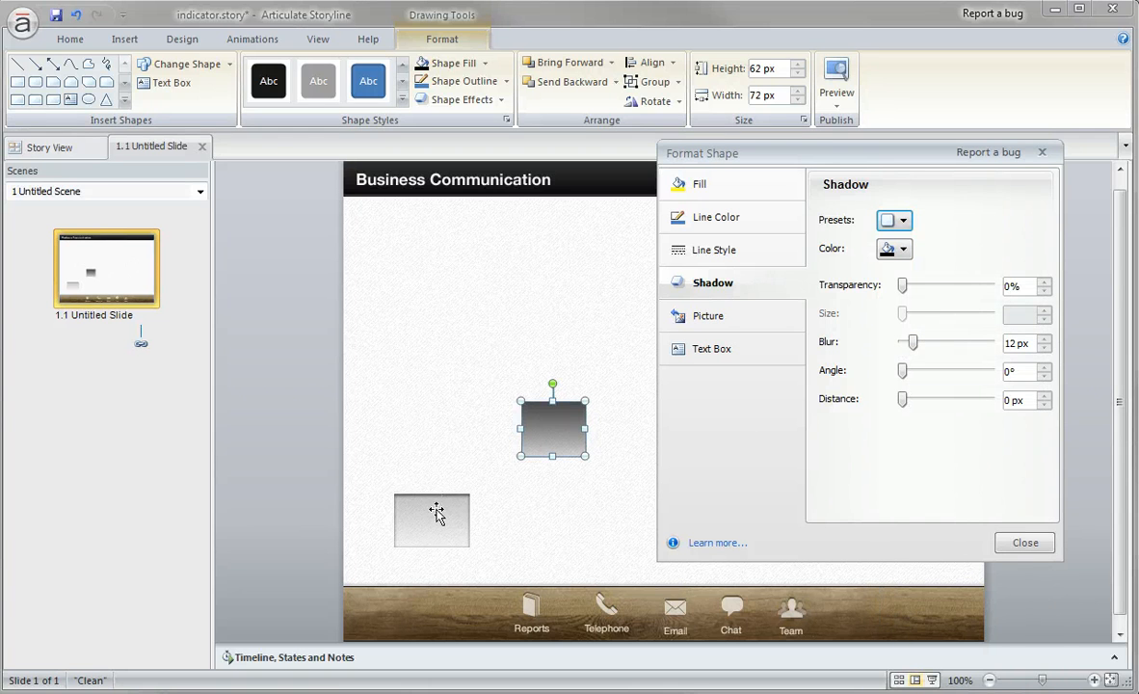
click(899, 229)
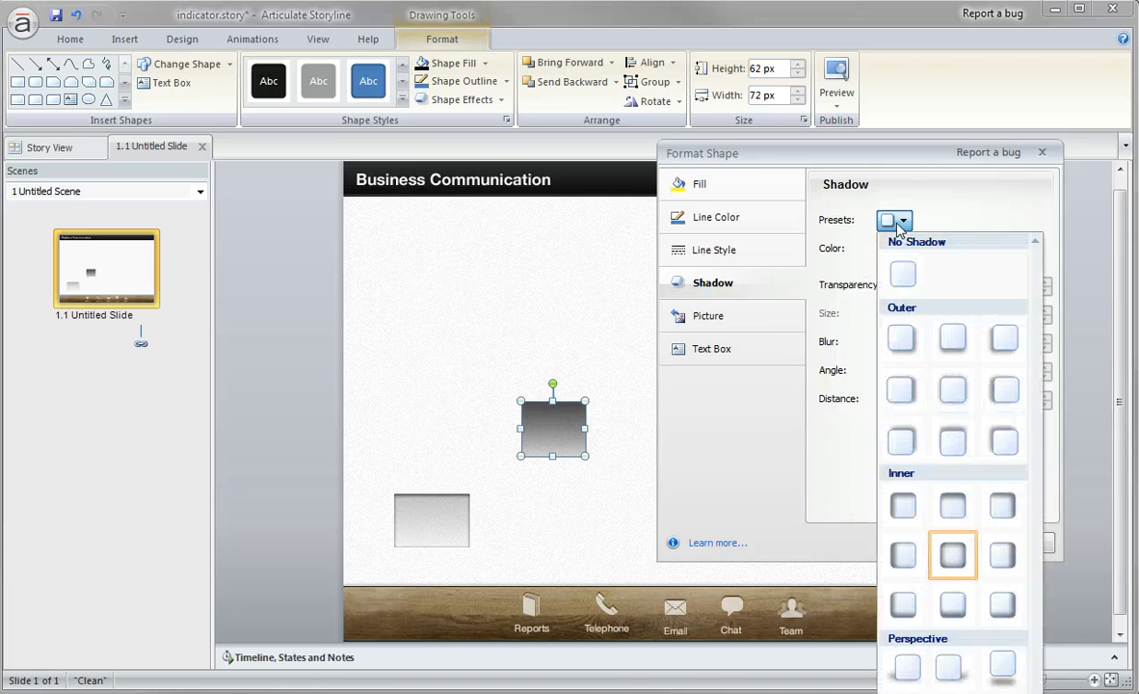
click(900, 266)
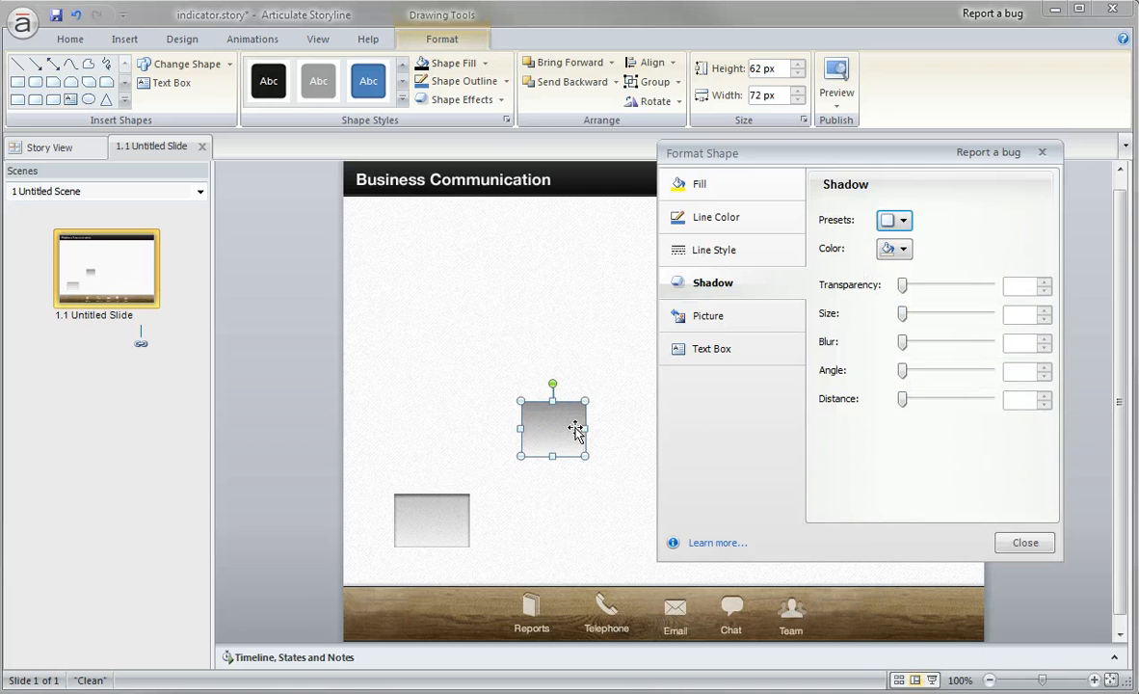
Move the gradient rectangle to the slide's upper-left area and set its Stop 1 transparency to 64%.
drag(566, 427, 530, 293)
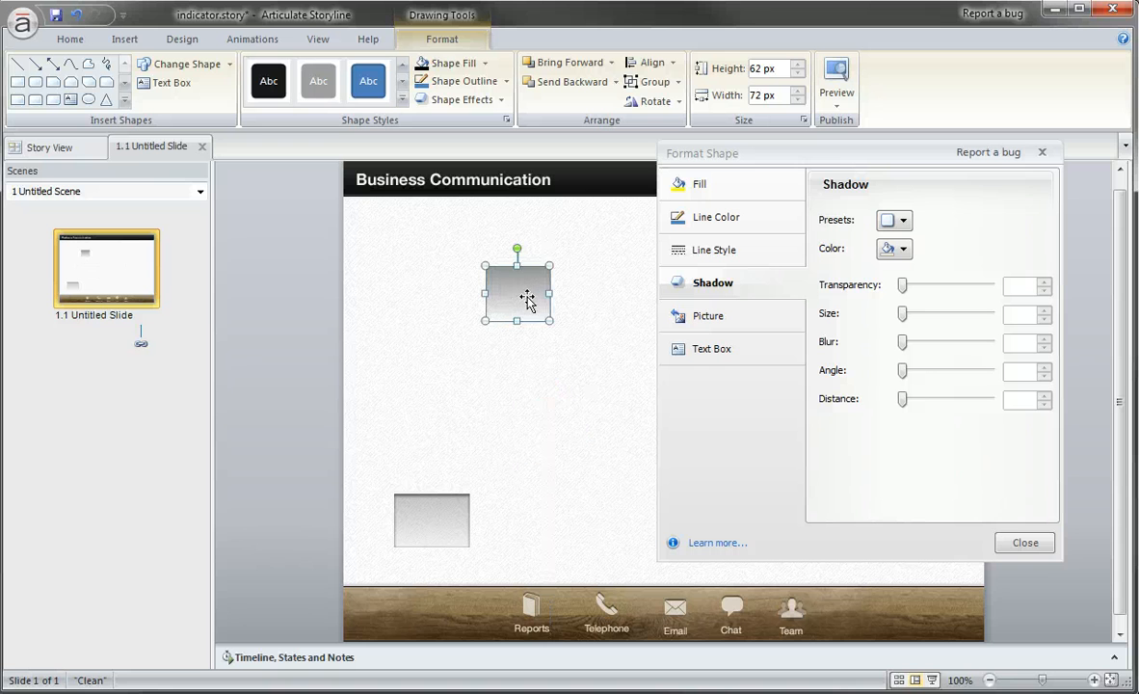
scroll(522, 300, up, 2)
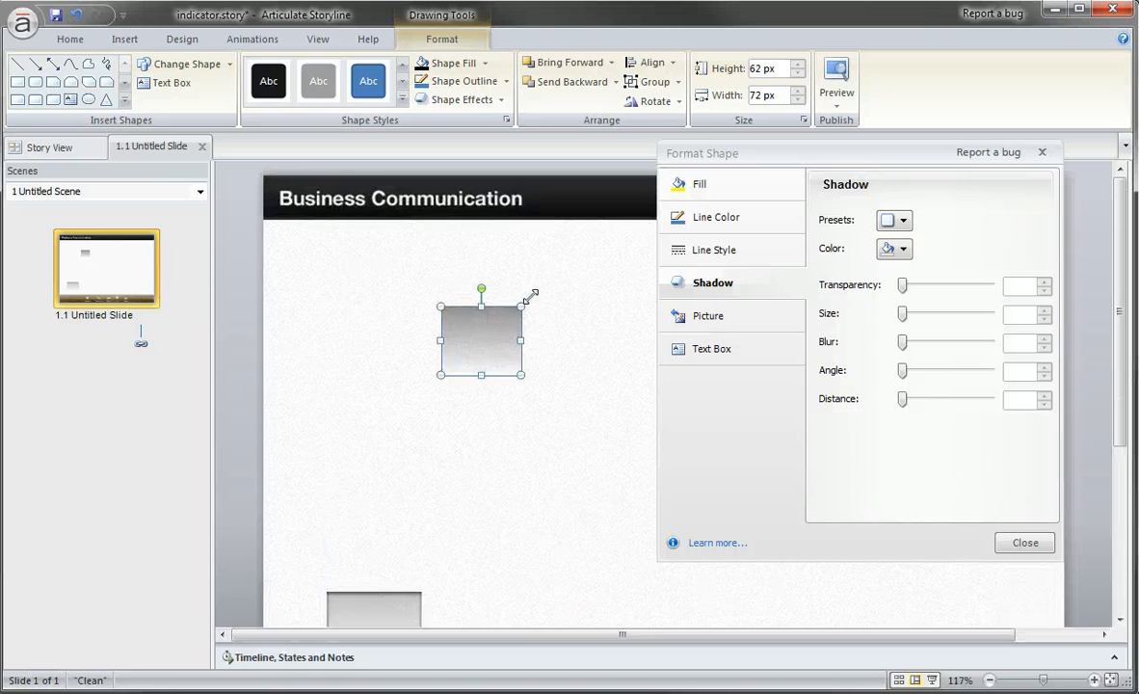
drag(577, 389, 449, 318)
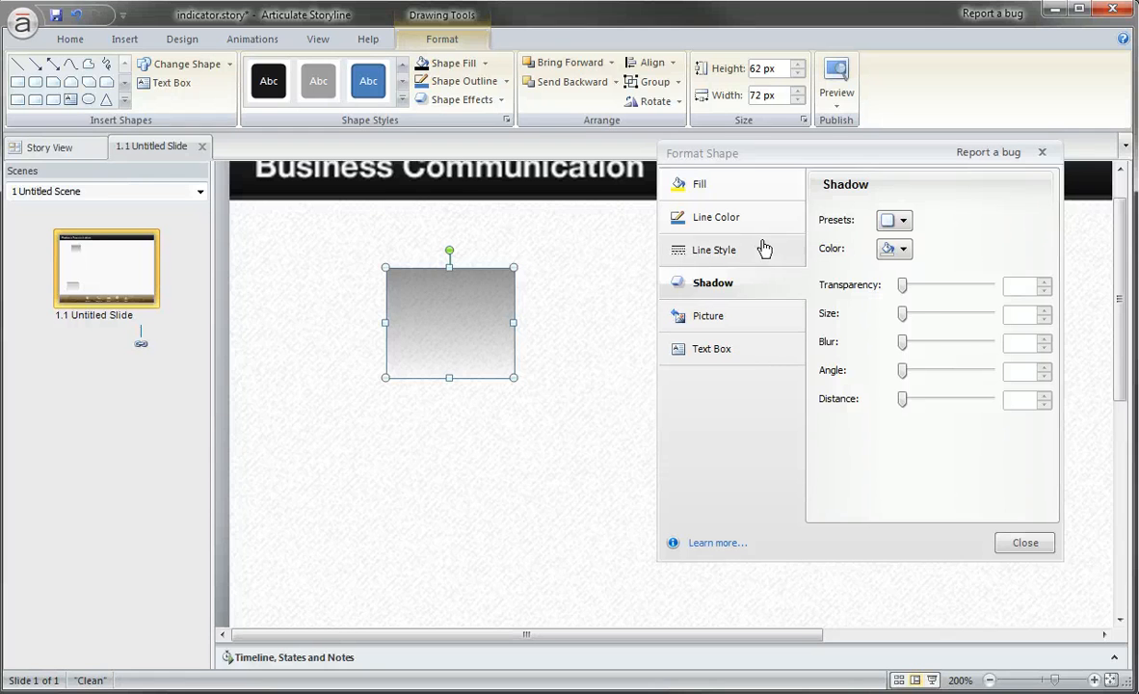
click(733, 191)
drag(947, 473, 952, 474)
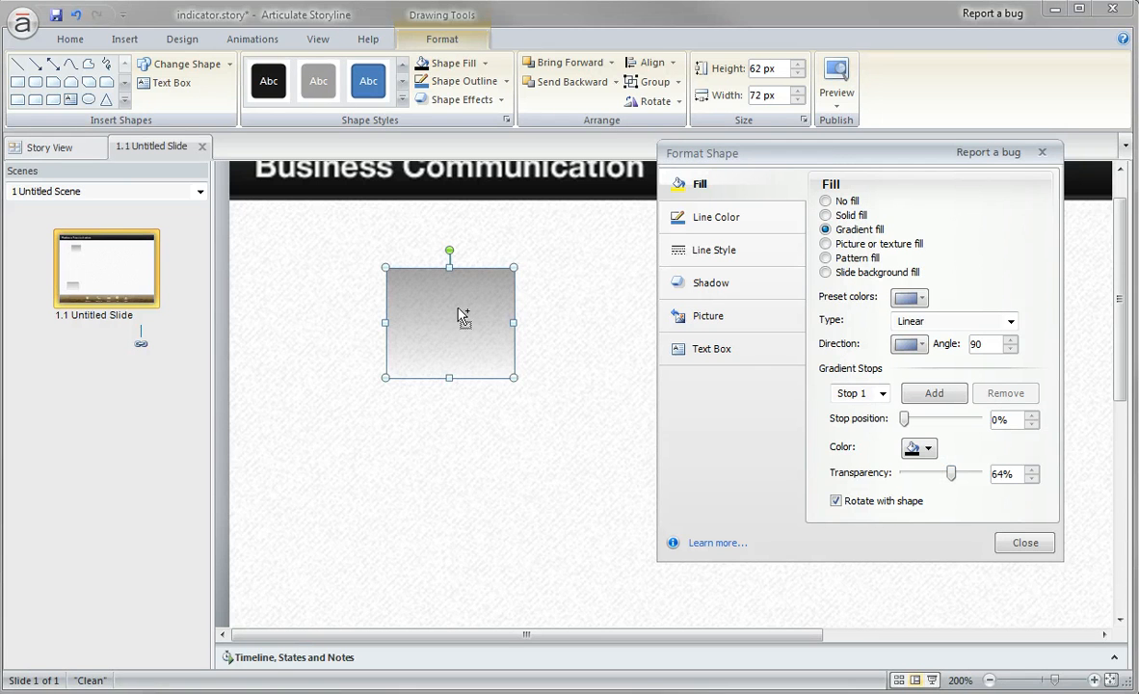
Duplicate the gradient rectangle, reduce the copy to an 8 px high strip and align it with the original's top edge.
drag(431, 292, 649, 420)
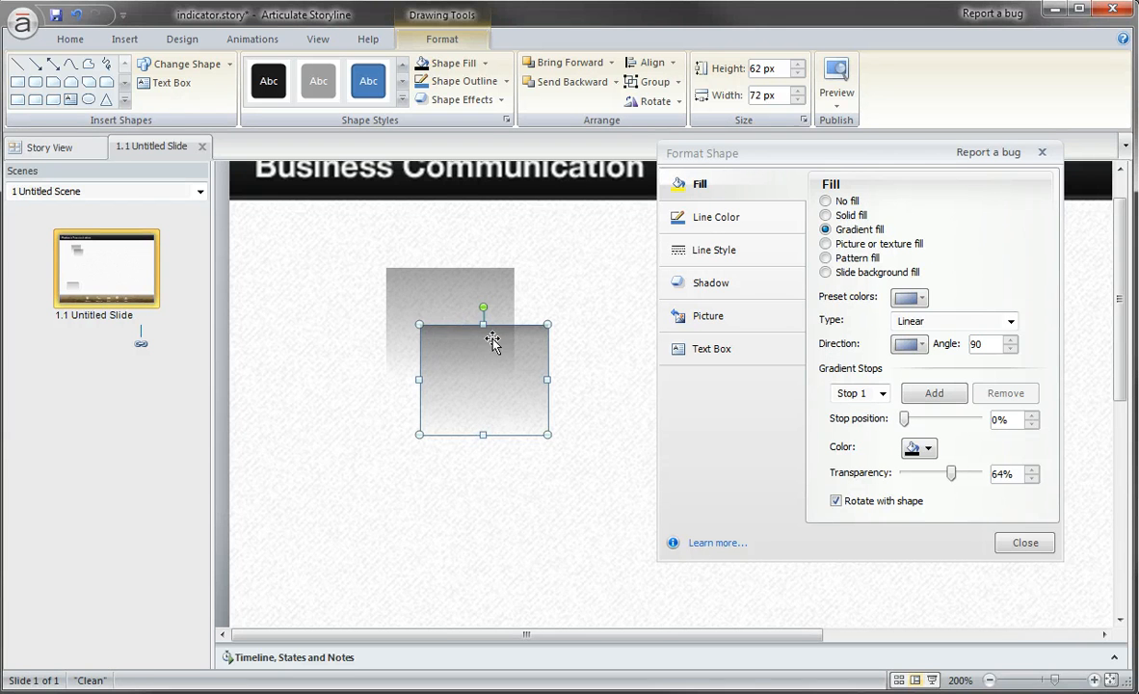
drag(483, 434, 451, 275)
click(551, 347)
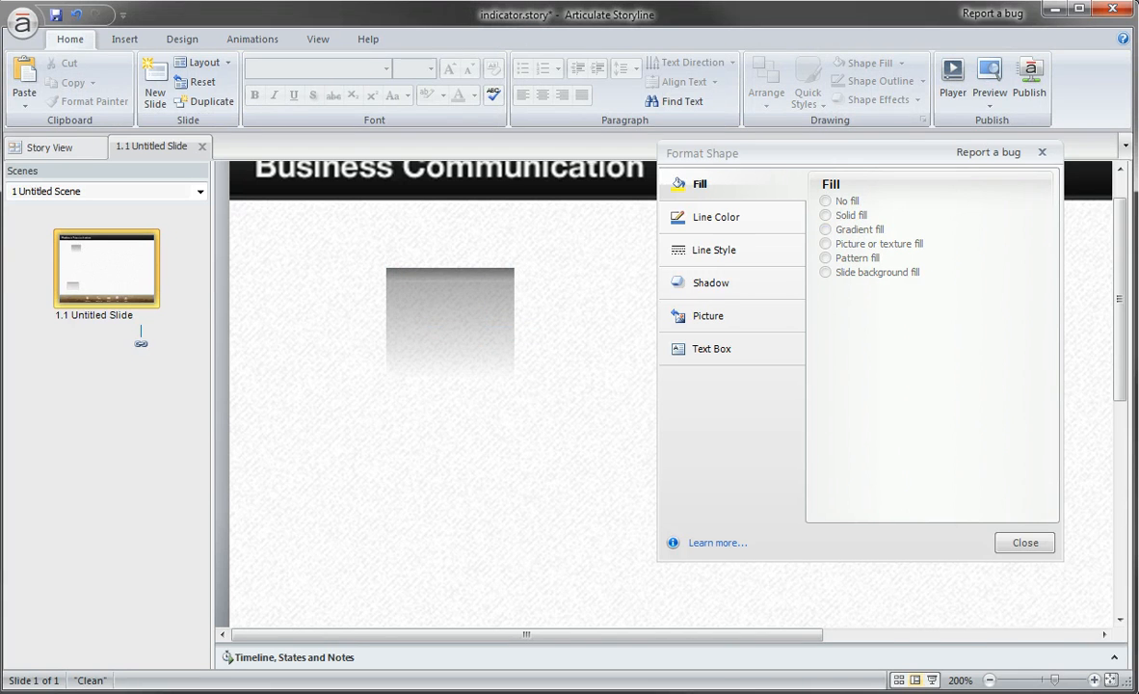
Set the top strip's Stop 2 to 100% transparency at position 71% and its Stop 1 transparency to 40%.
click(449, 280)
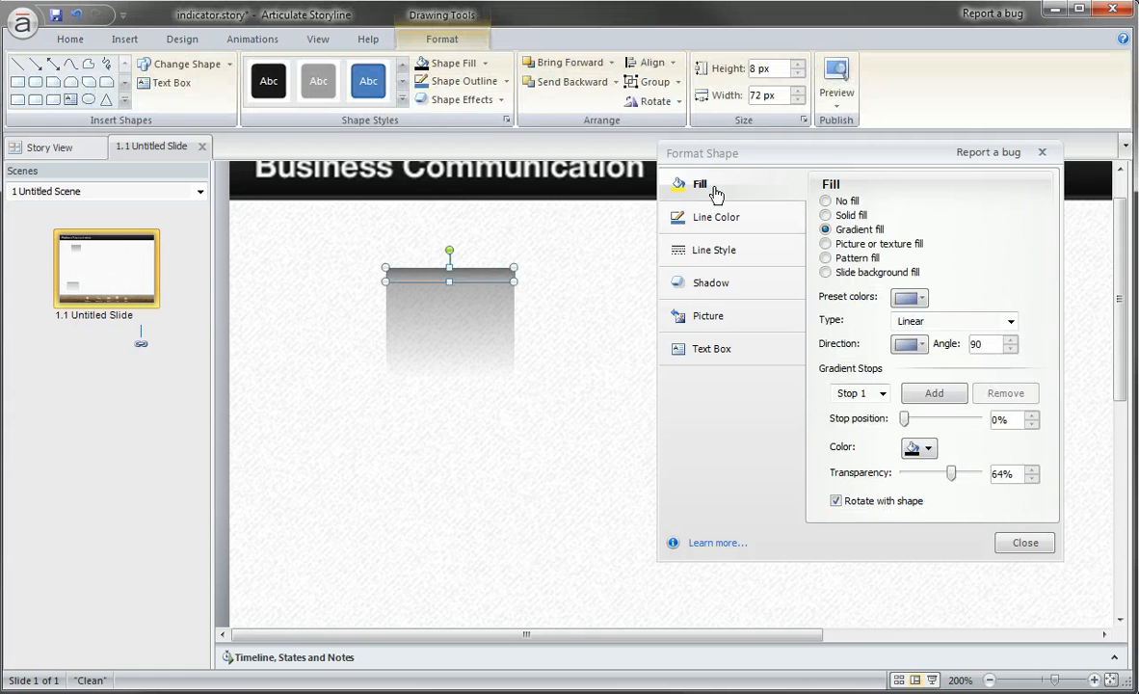
drag(730, 160, 688, 157)
click(815, 391)
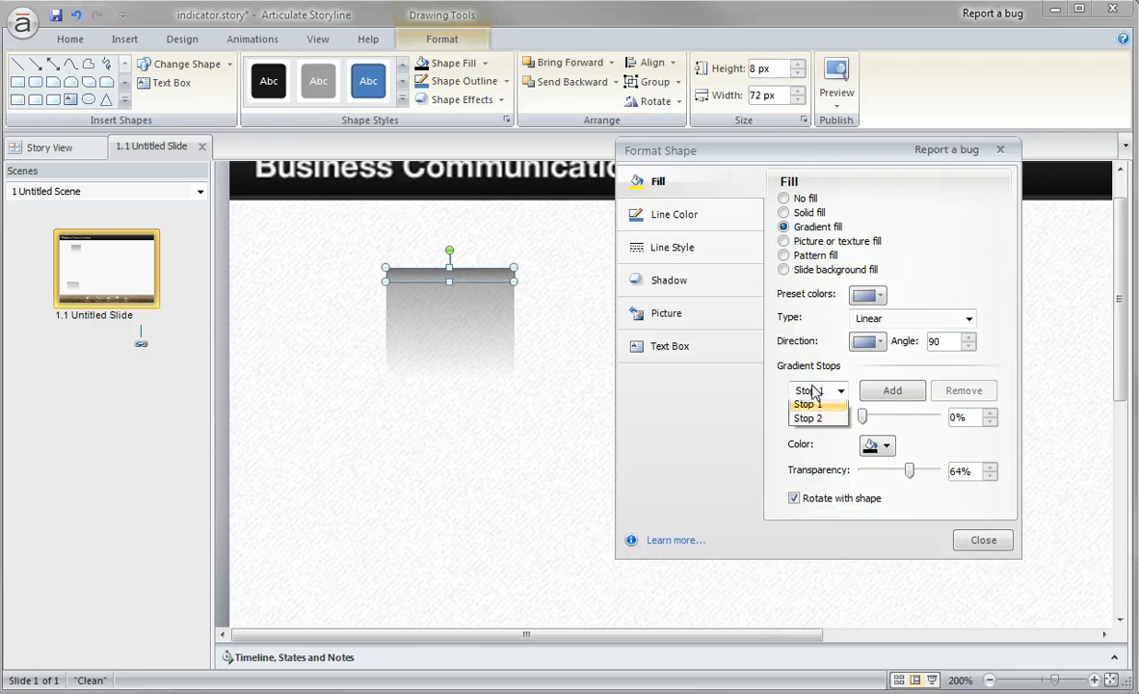
click(811, 419)
drag(925, 470, 940, 470)
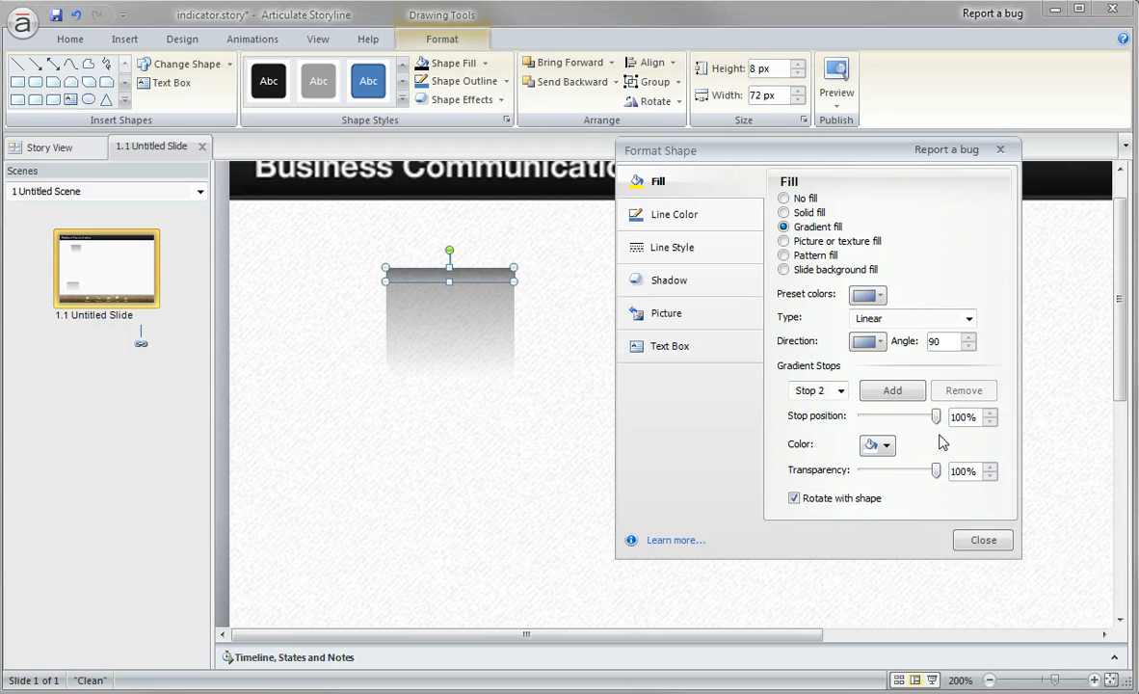
drag(940, 421, 919, 418)
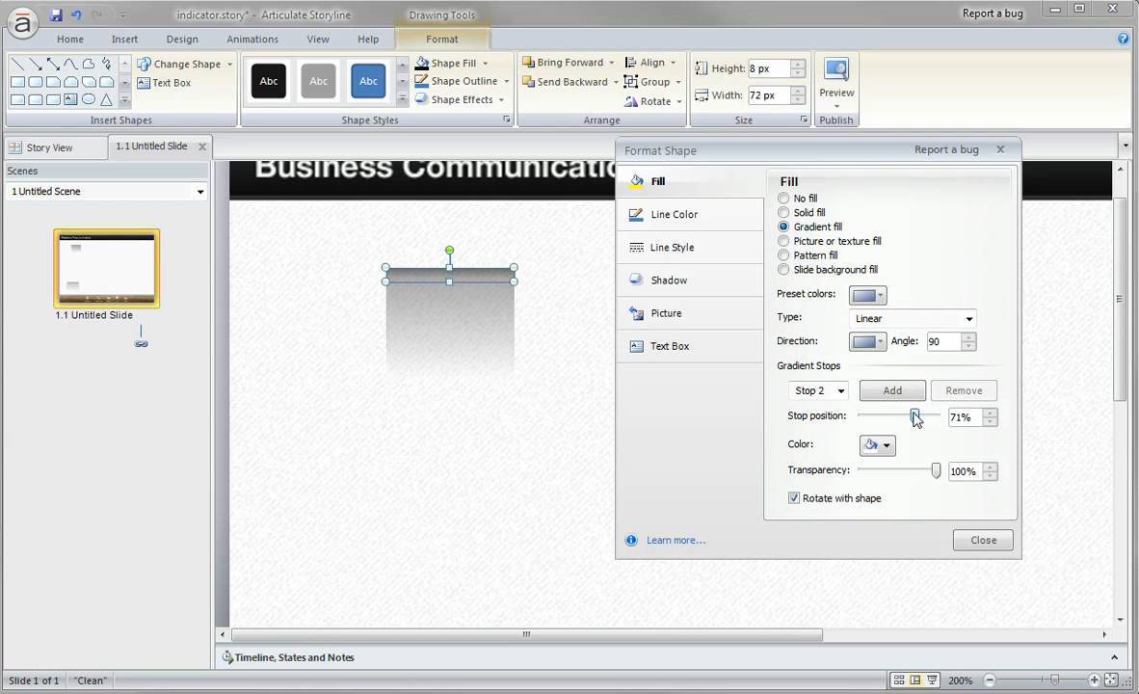
click(558, 301)
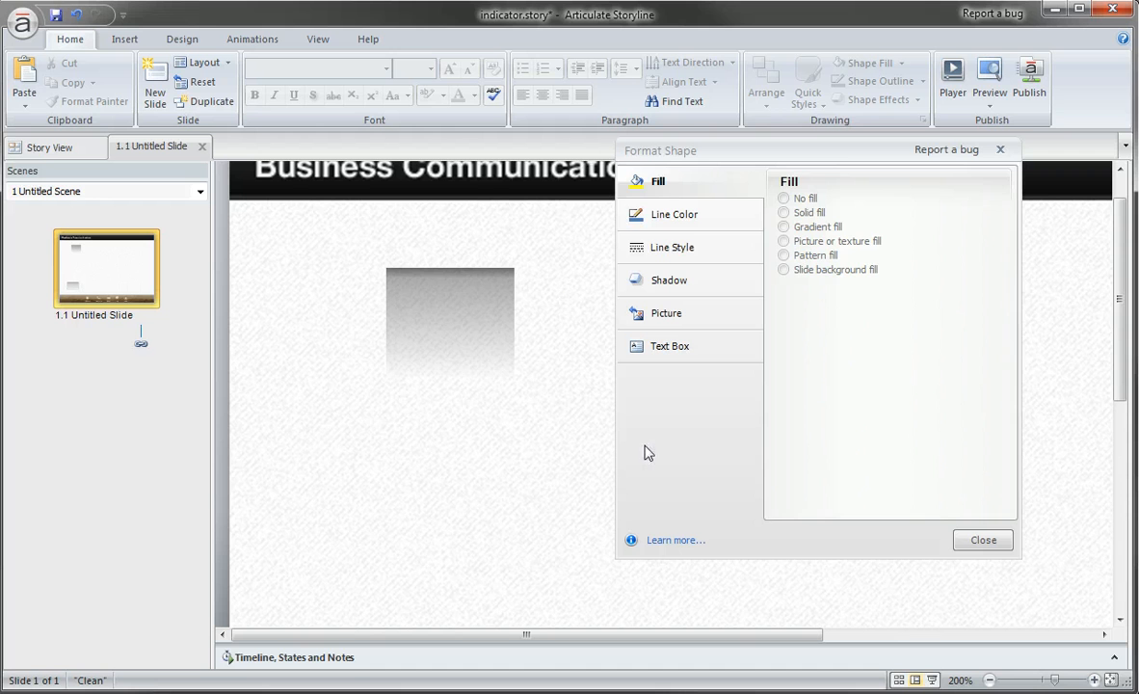
click(441, 273)
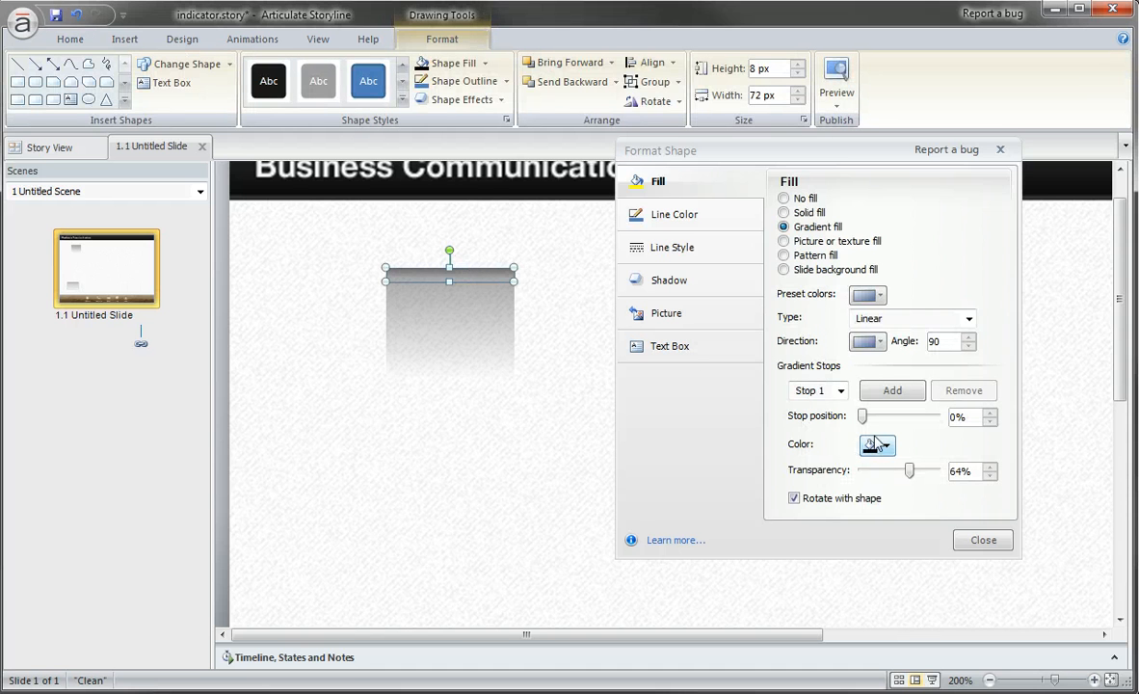
drag(909, 471, 892, 476)
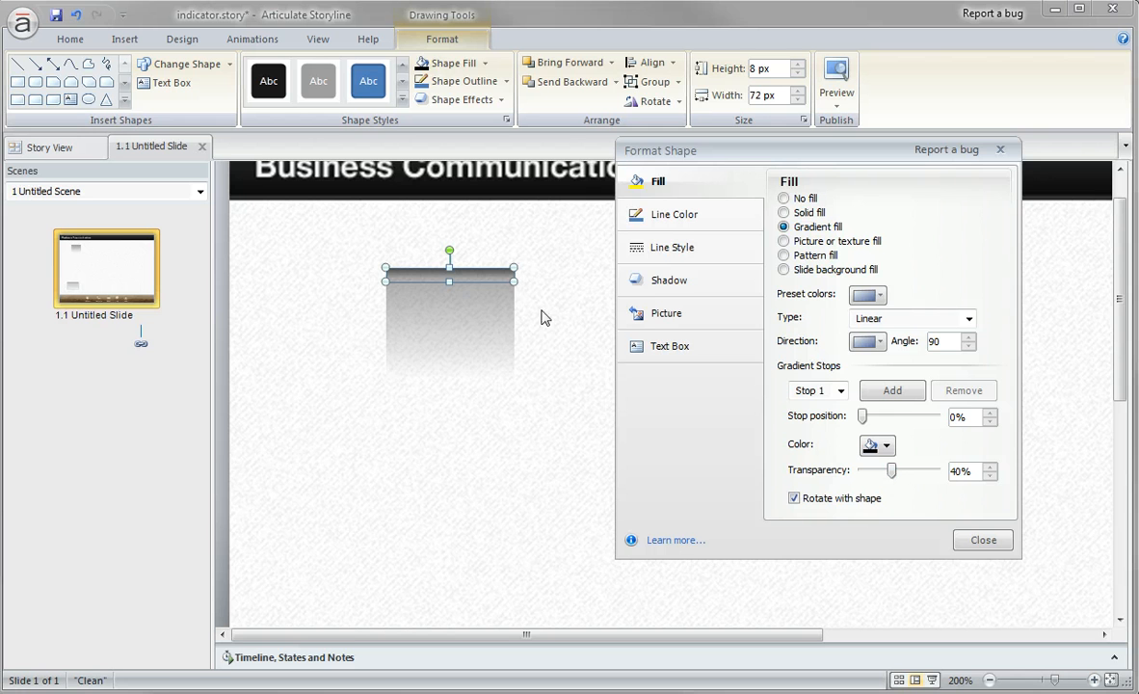
Duplicate the top strip, rotate the copy vertically along the rectangle's right edge and shorten it to 59 px.
drag(497, 277, 519, 311)
scroll(496, 371, up, 2)
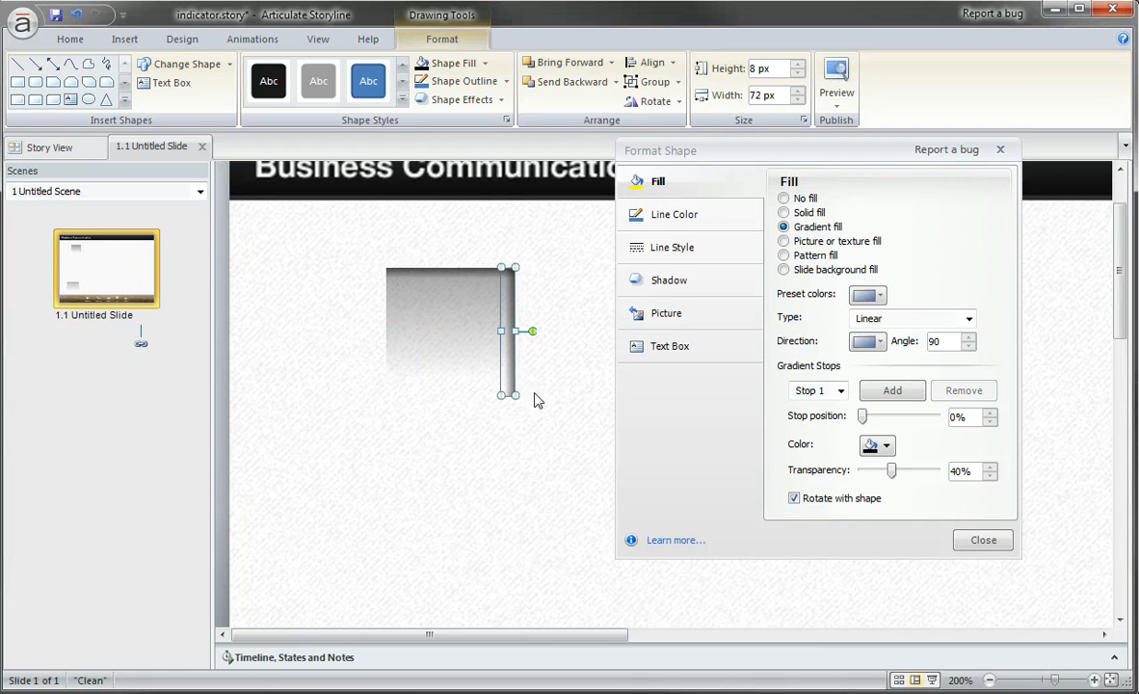
drag(638, 152, 760, 159)
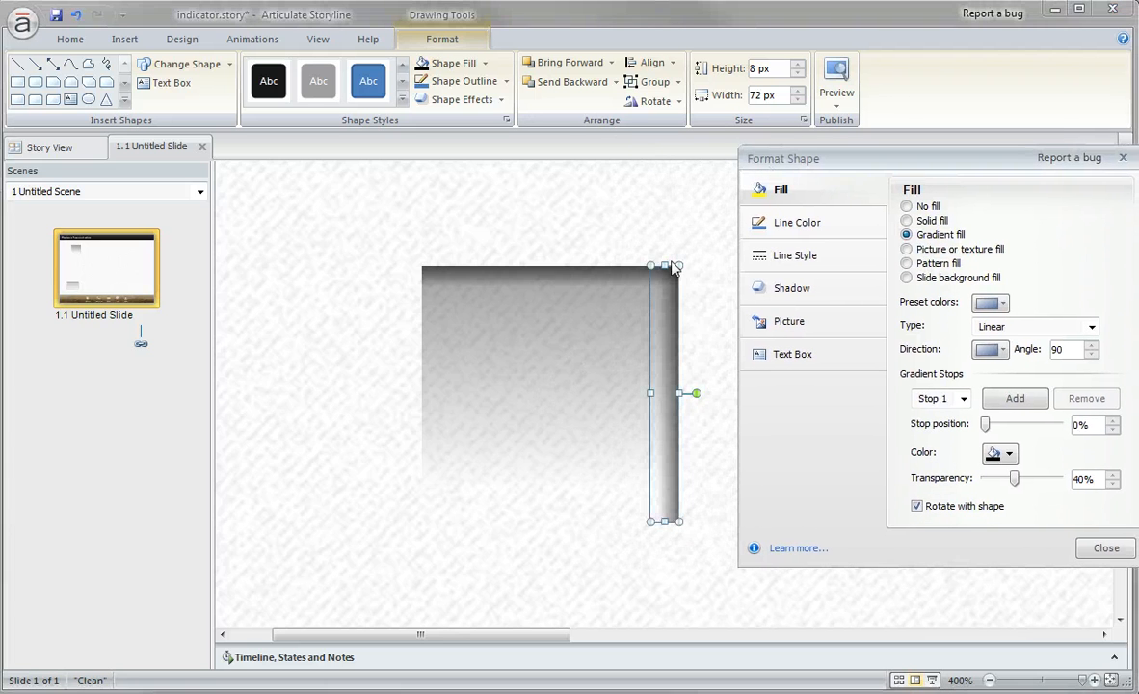
drag(660, 516, 657, 475)
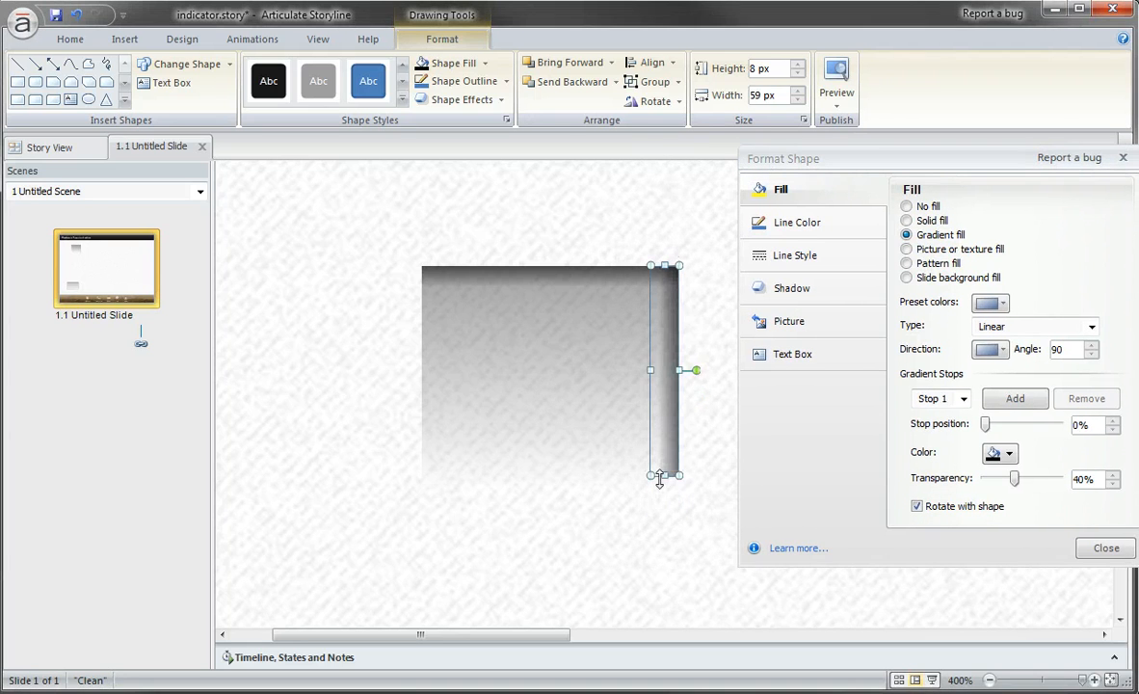
Set the Stop 2 position of the right-edge strip's gradient to 30%.
click(946, 403)
click(931, 429)
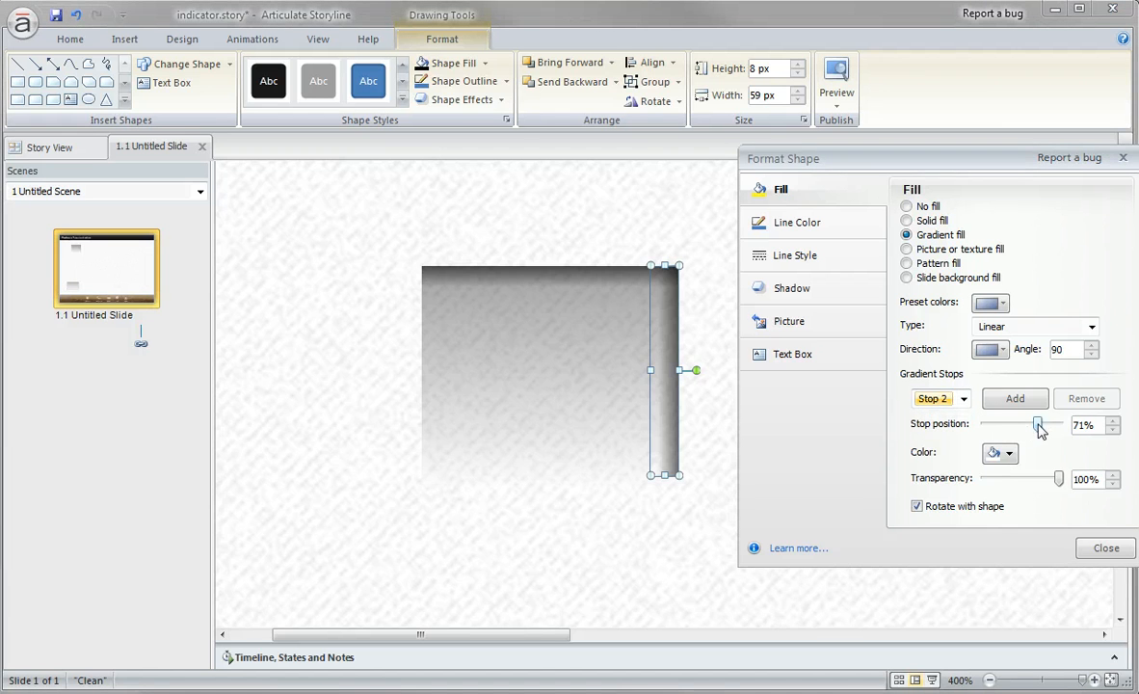
drag(1039, 430, 1009, 431)
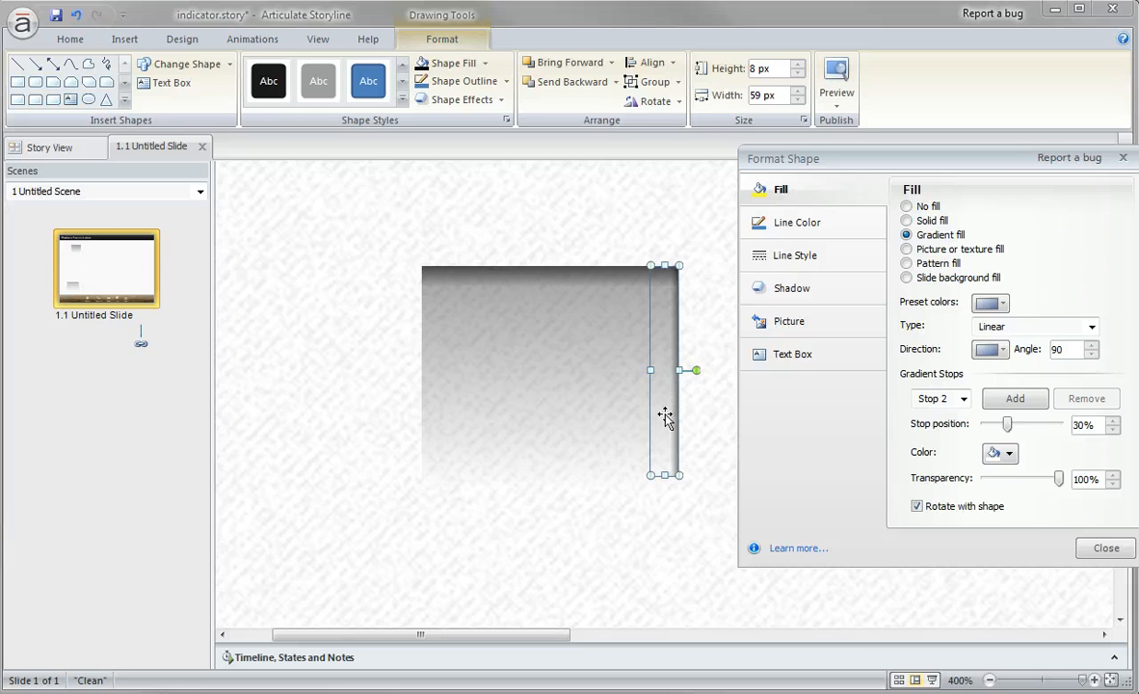
Set the Stop 2 position of the top strip's gradient to 55%.
click(589, 282)
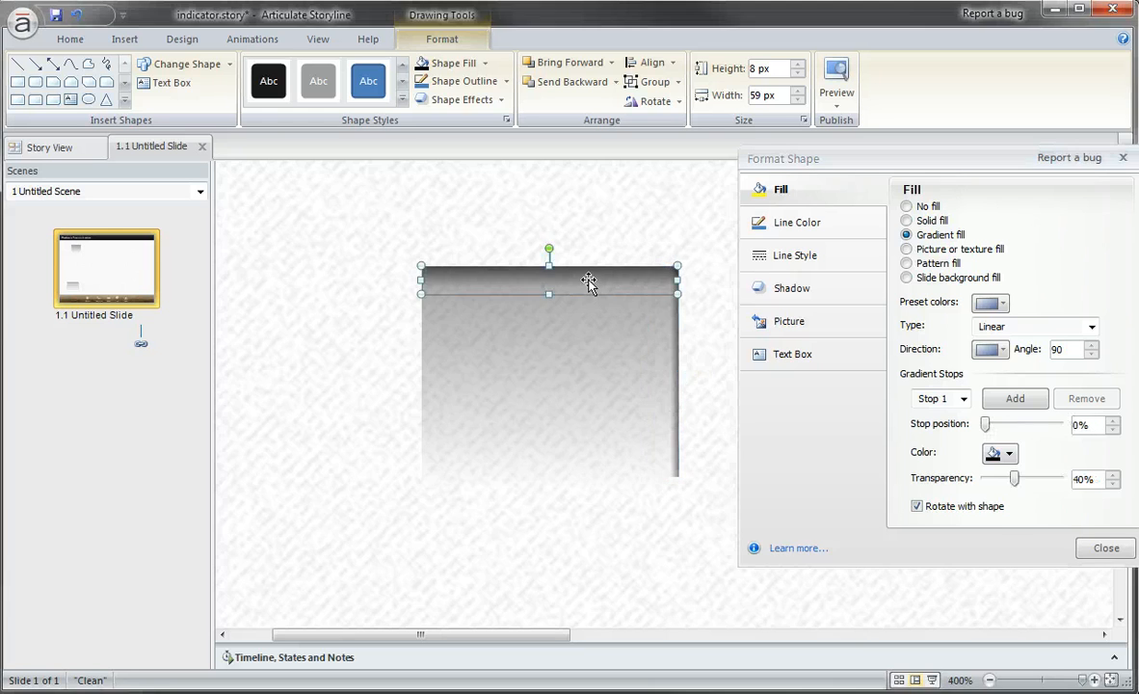
click(963, 398)
click(929, 431)
drag(1039, 428, 1028, 428)
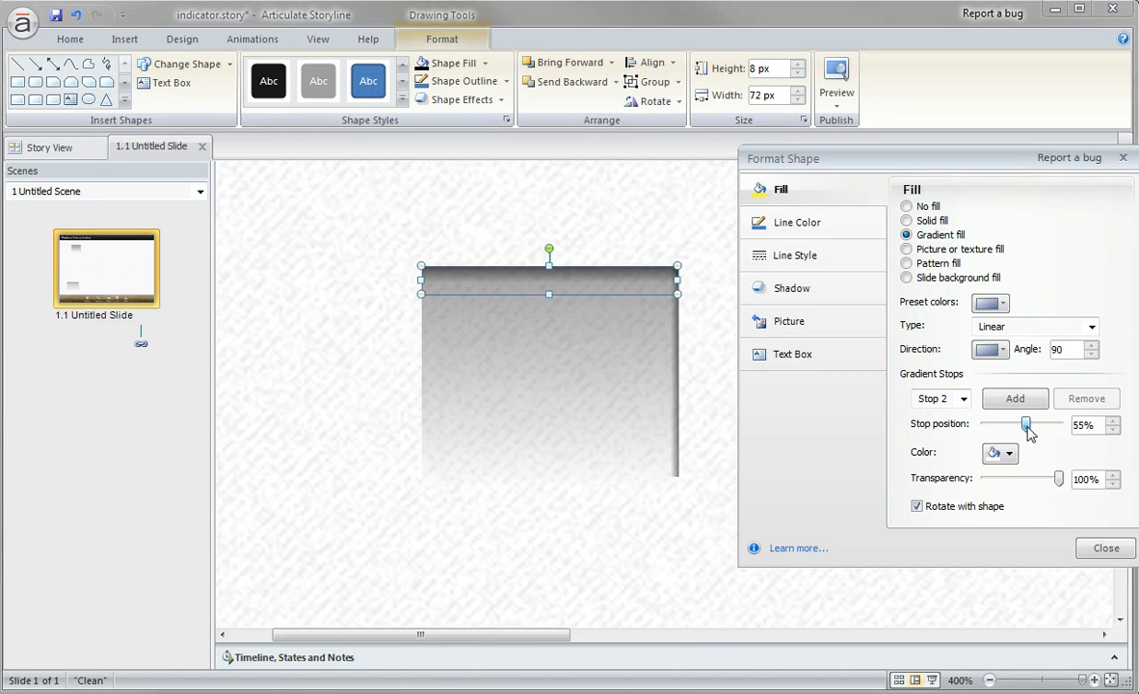
click(646, 573)
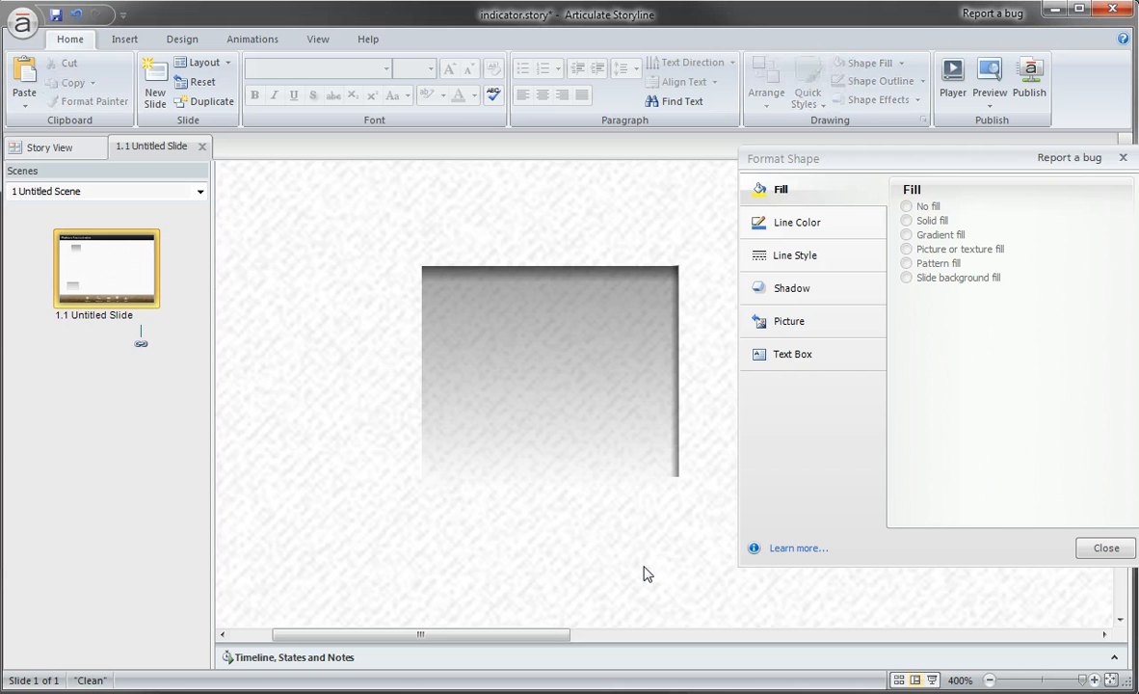
Duplicate the right-edge strip, turn the copy to face the opposite way and align it with the rectangle's left edge.
drag(678, 432, 466, 422)
drag(501, 370, 364, 374)
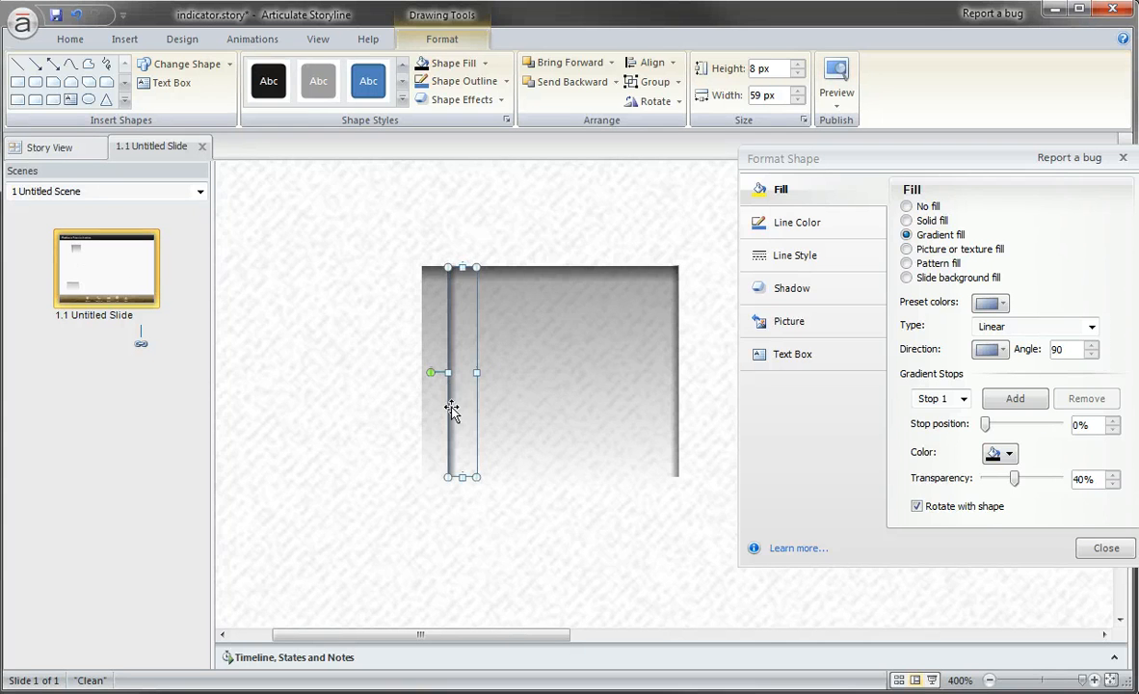
drag(451, 410, 425, 405)
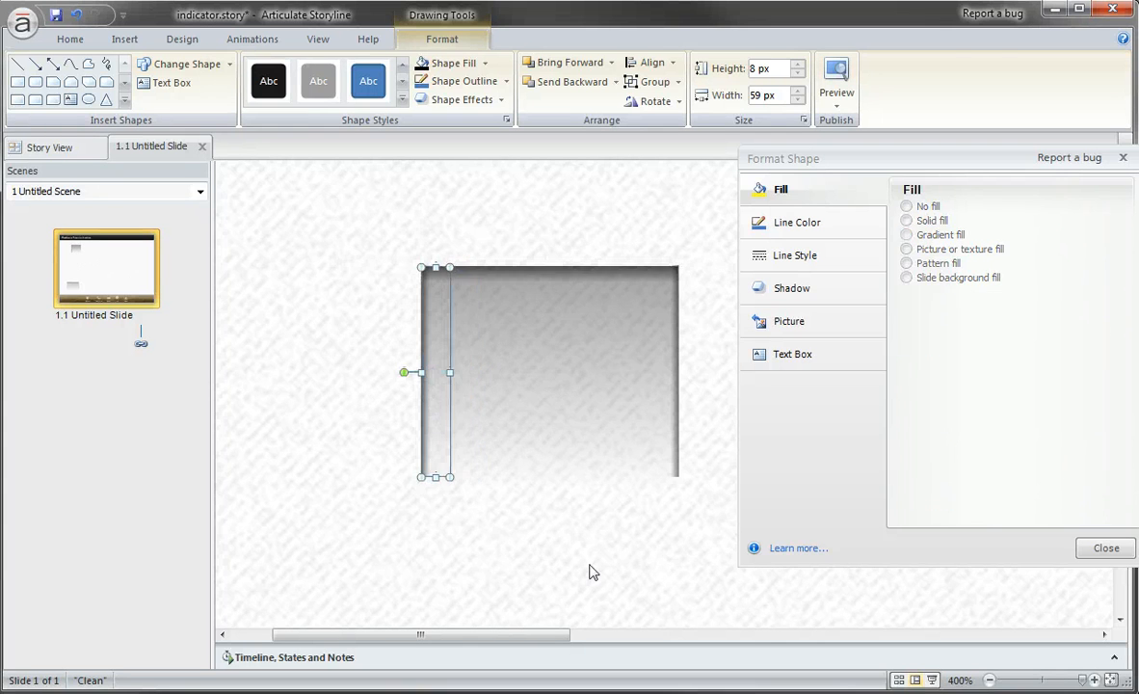
click(592, 571)
Select the rectangle with its three shadow strips and place them together over the Telephone icon in the navigation bar.
scroll(591, 461, down, 5)
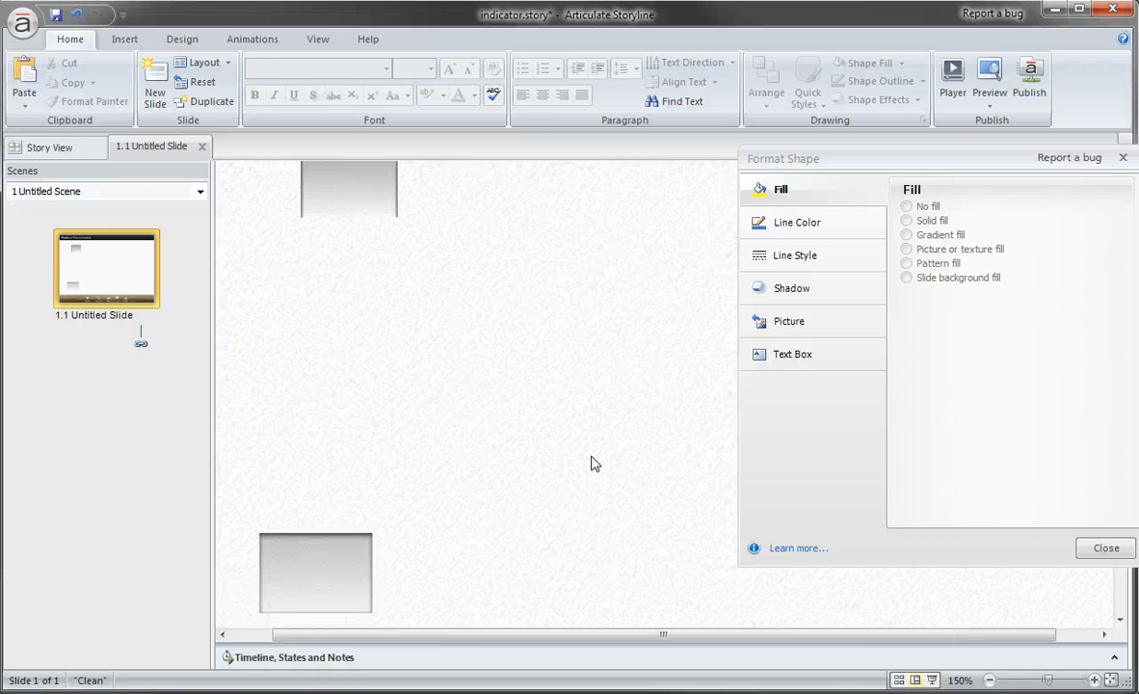
scroll(590, 463, down, 2)
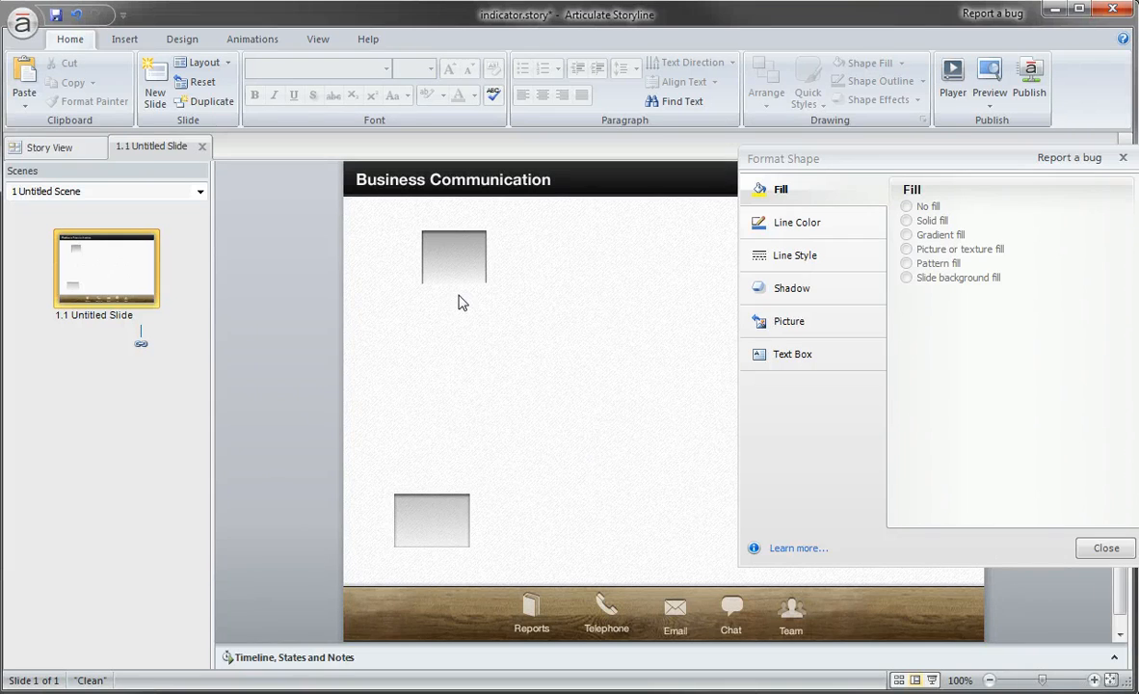
drag(517, 312, 390, 222)
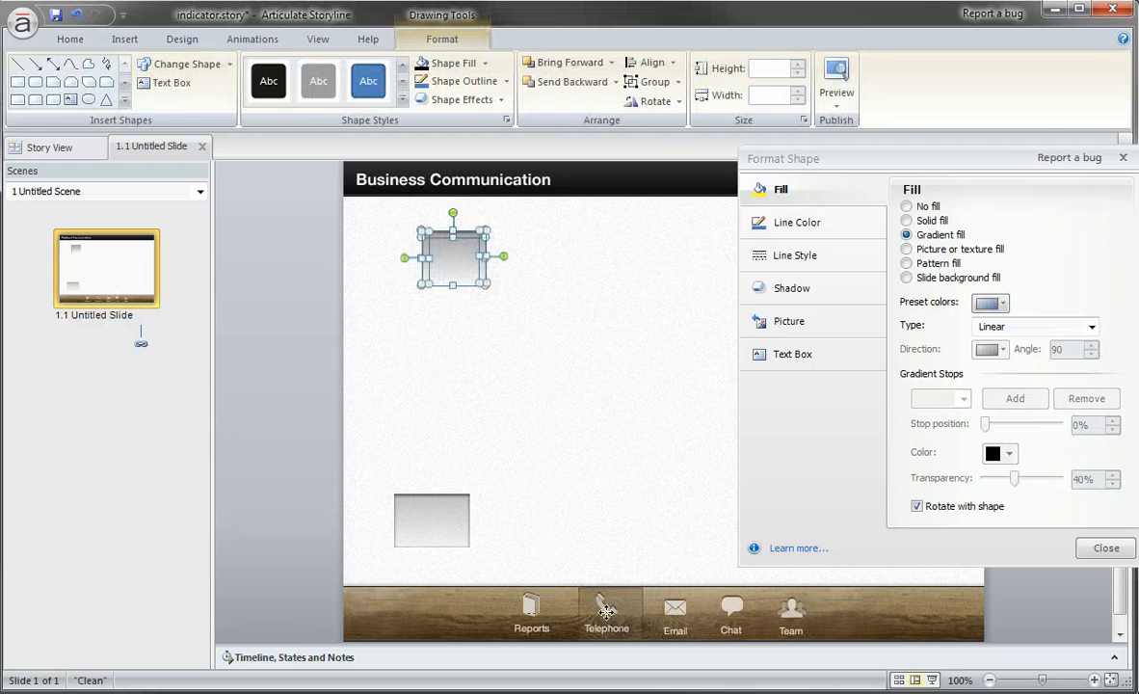
drag(606, 613, 606, 612)
click(623, 454)
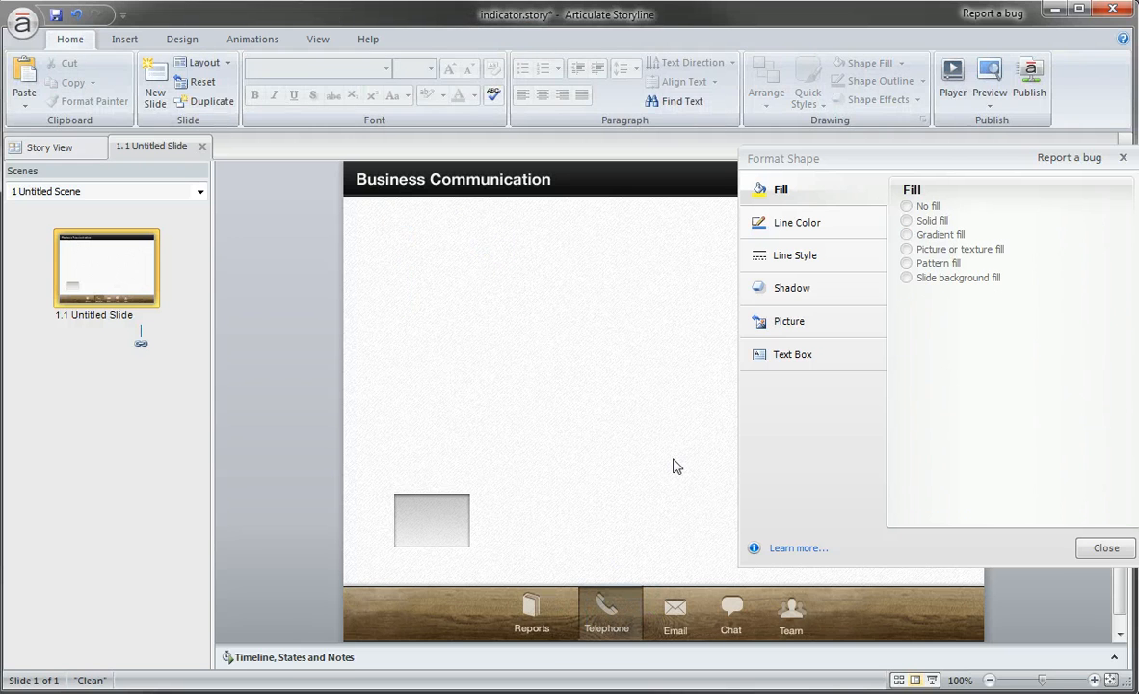
Increase the Stop 2 position of the gradient on the left-edge shadow strip over the Telephone icon, widening its fade.
click(605, 605)
scroll(607, 622, up, 3)
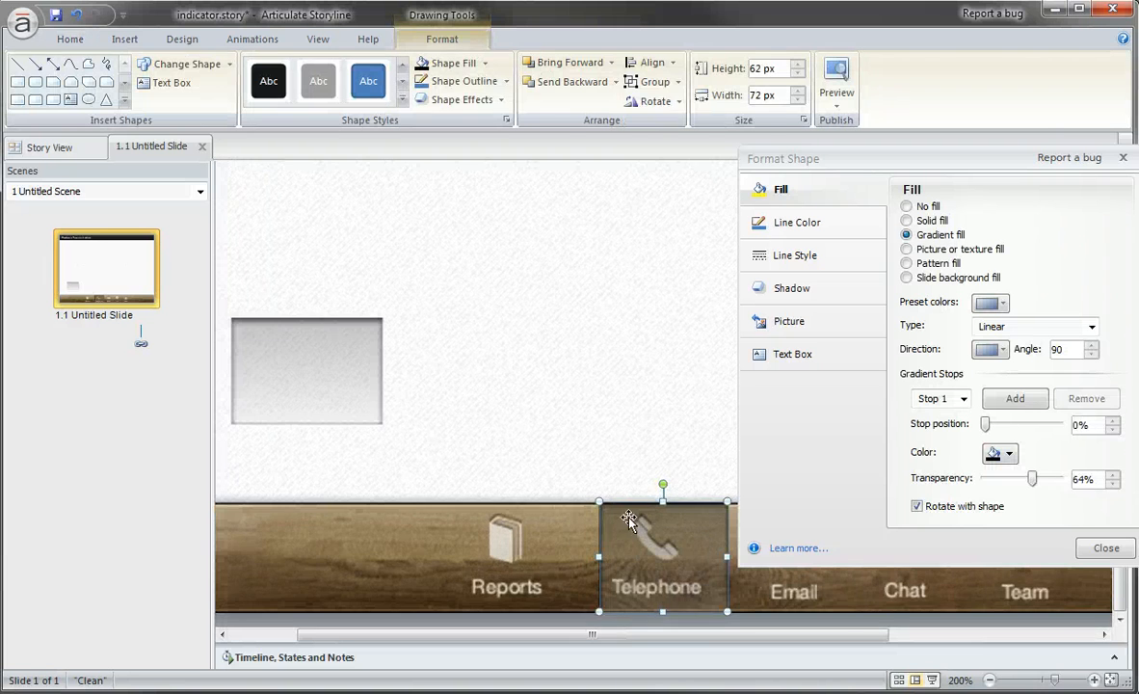
click(618, 453)
click(602, 546)
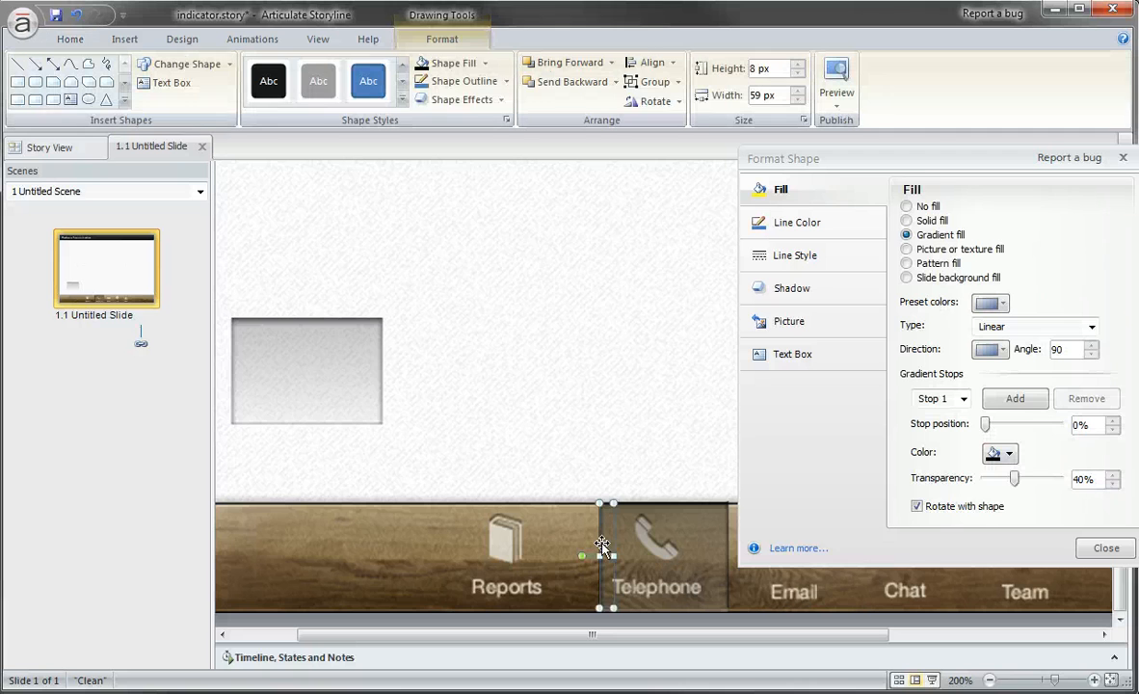
click(963, 399)
click(954, 425)
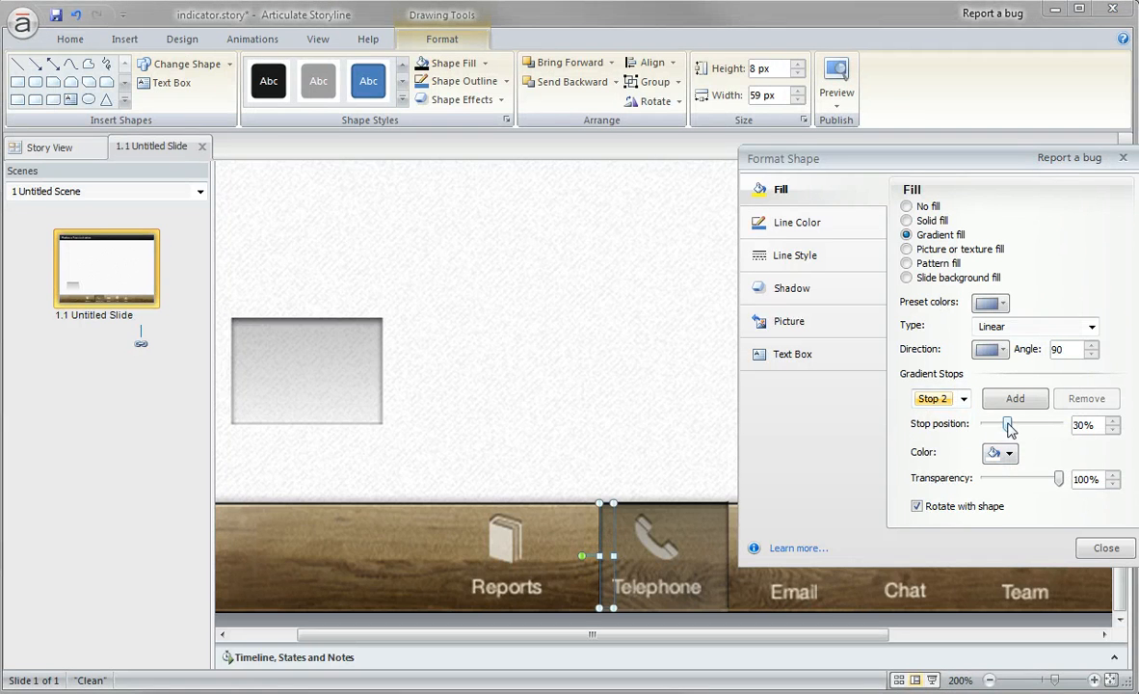
drag(1007, 425, 1038, 427)
click(656, 346)
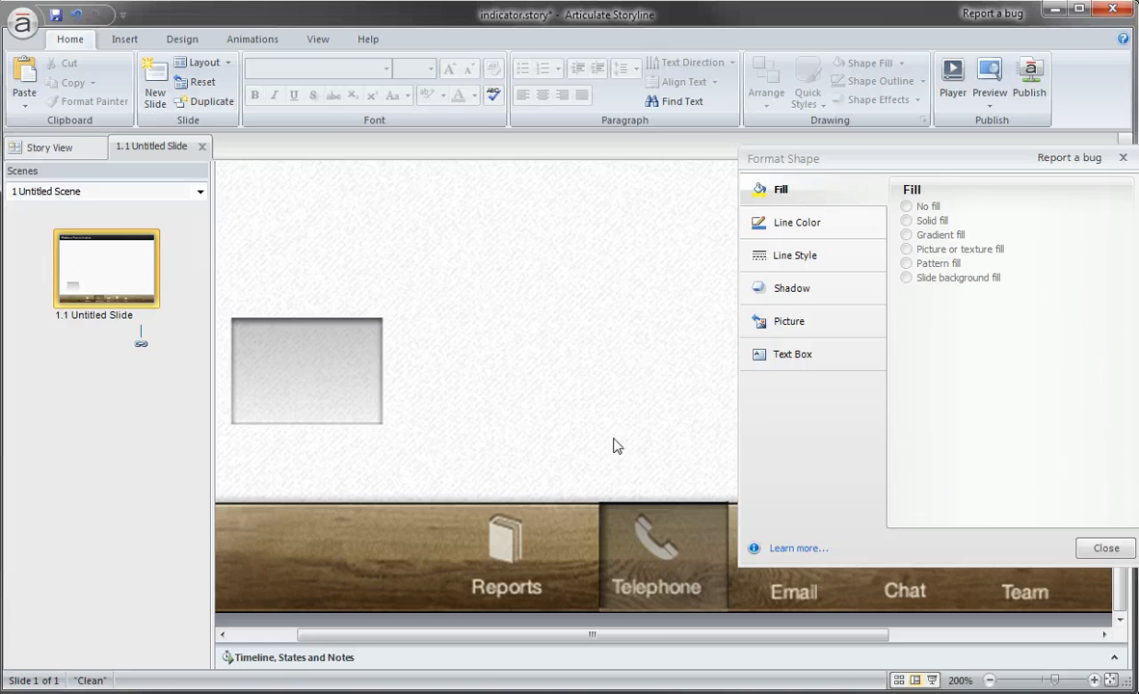
scroll(617, 443, down, 3)
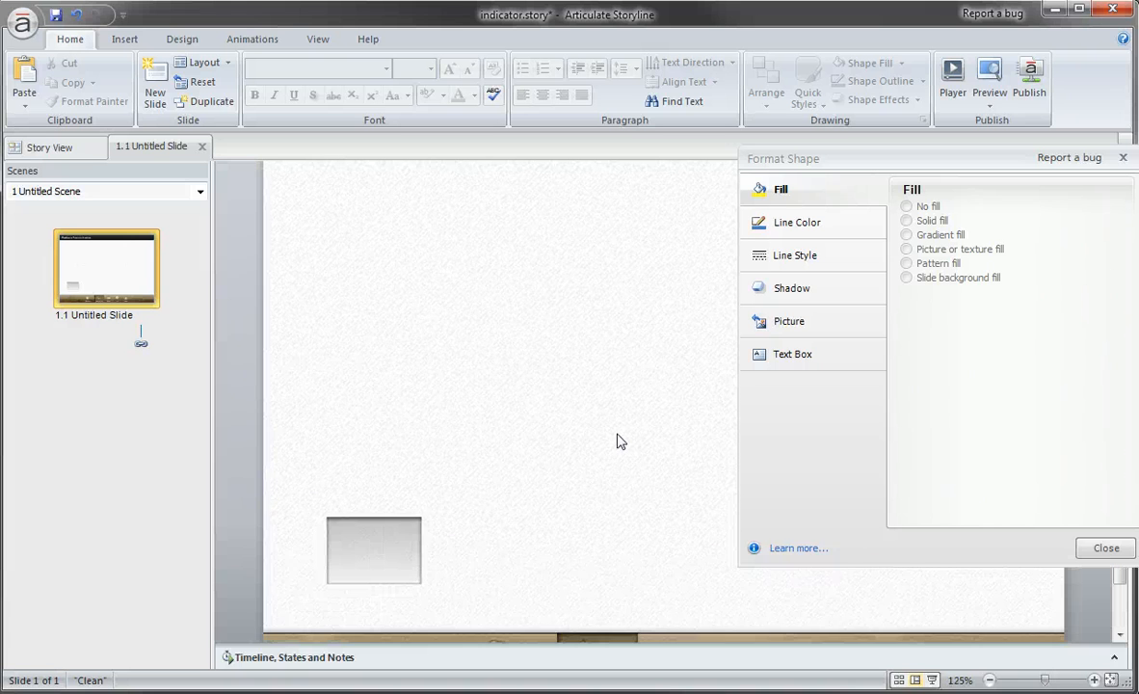
scroll(621, 441, down, 1)
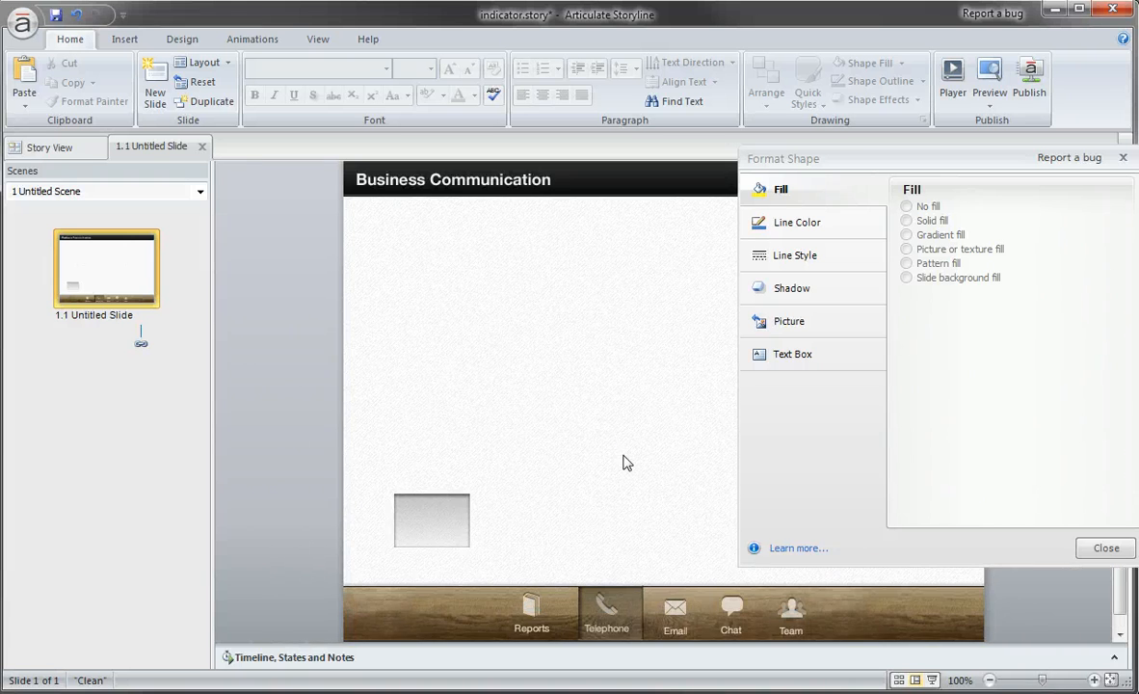